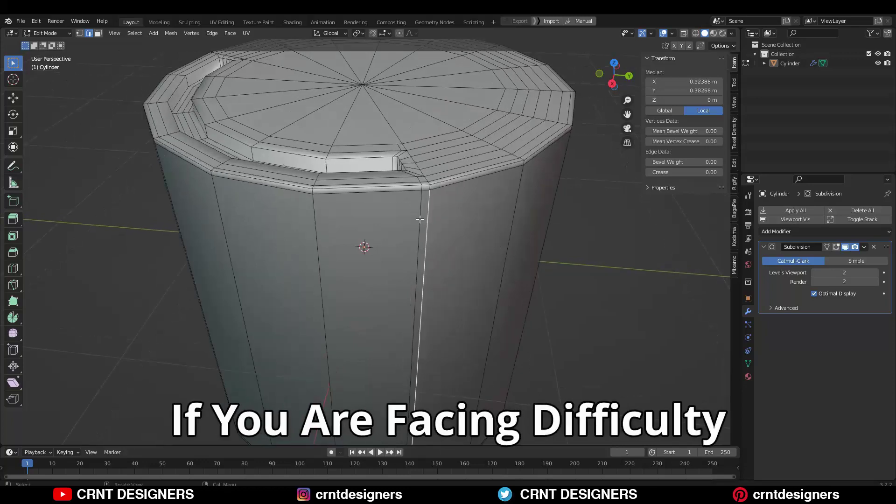
Select the vertical edge loop on the cylinder wall just below the end of the rim groove.
left_click(414, 226, "alt")
middle_click_drag(414, 241, 427, 280)
scroll(411, 200, "up", 2)
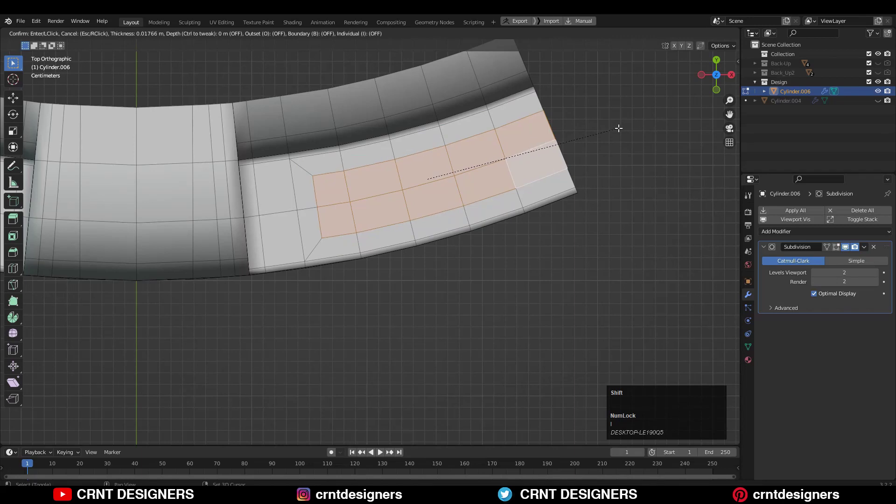
Inset the selected top faces of the curved ring segment by about 0.018 m and inset them once more.
left_click(619, 128)
middle_click_drag(619, 128, 474, 241)
key("i")
scroll(374, 210, "down", 5)
middle_click_drag(373, 211, 439, 205)
left_click_drag(492, 77, 492, 117, "shift")
scroll(607, 265, "up", 4)
middle_click_drag(575, 233, 587, 253)
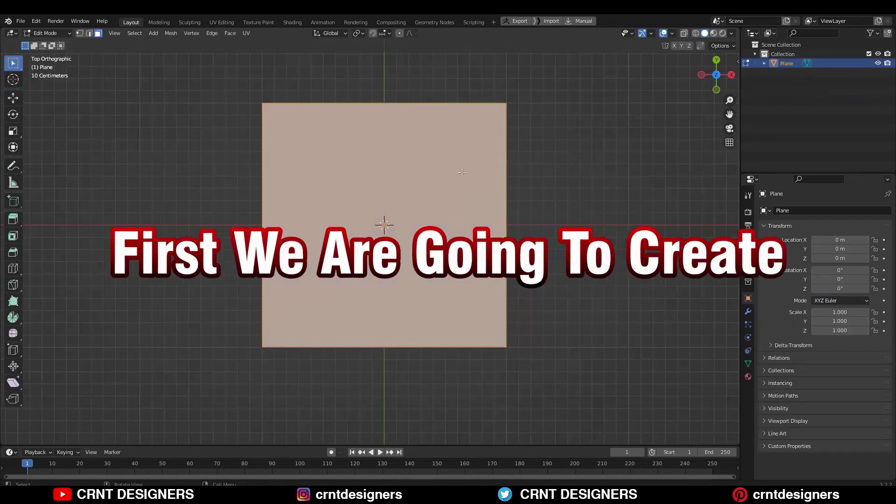
Inset the square plane's face twice, the second time by about 0.21 m, and select its upper-right diagonal corner edges.
key("i")
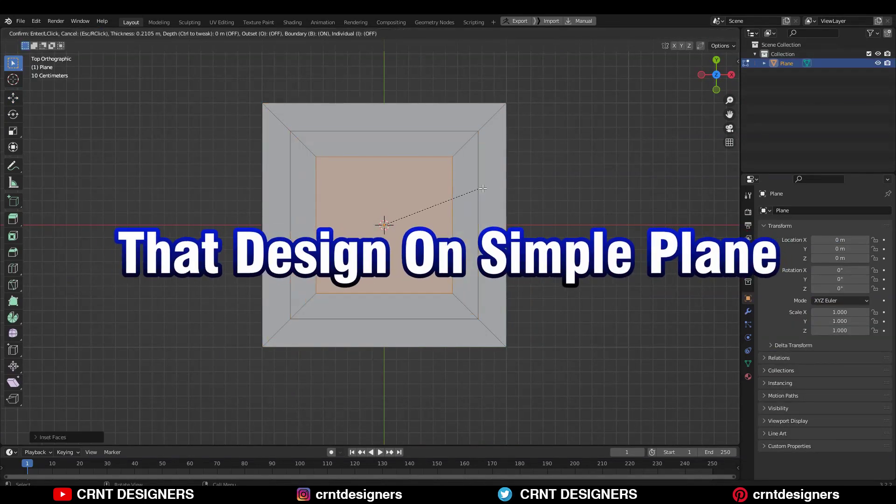
left_click(462, 148, "alt")
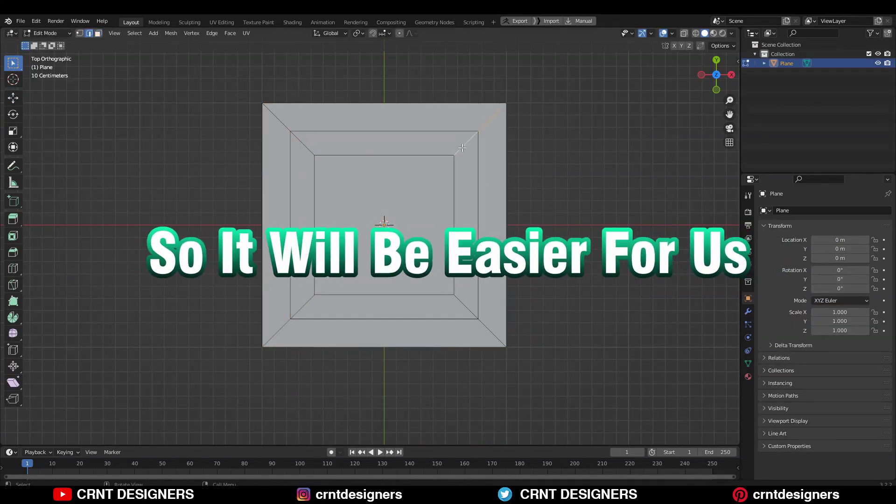
key("2")
left_click(490, 124)
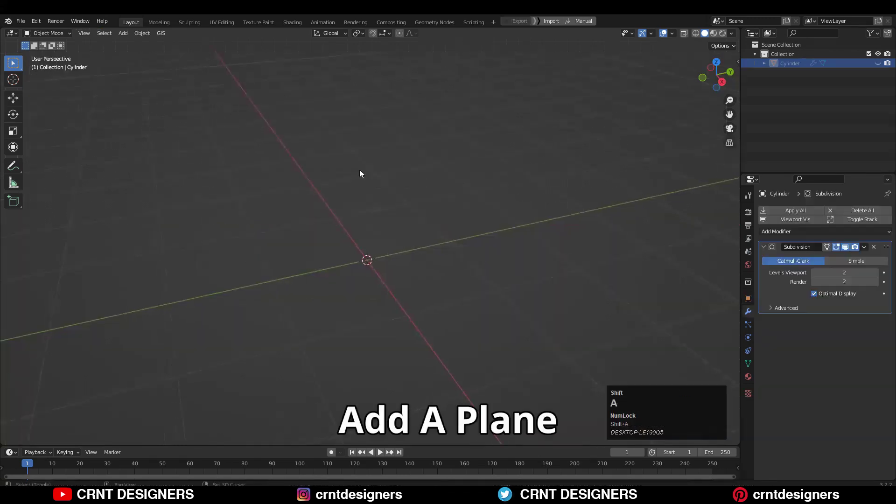
Add a mesh plane at the origin and view it from the top.
key("shift+a")
left_click(405, 186)
left_click(716, 63)
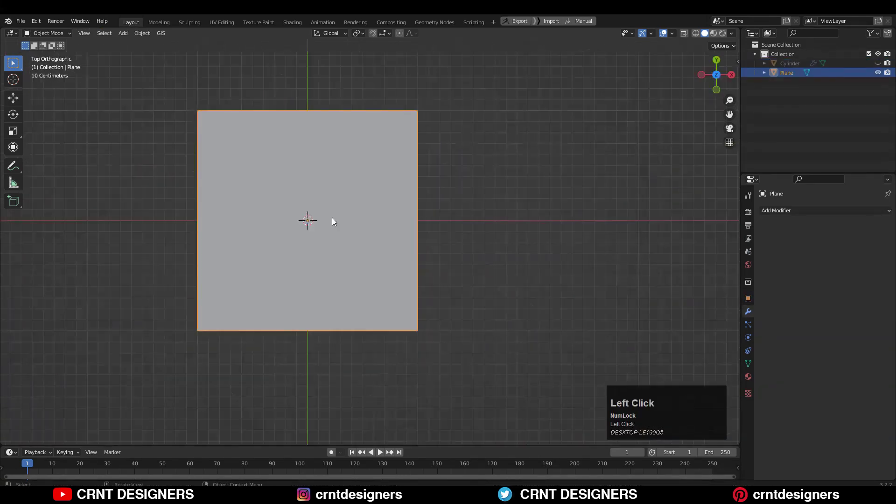
Divide the plane with seven evenly spaced vertical loop cuts.
key("Tab")
key("ctrl+r")
left_click(355, 116)
right_click(354, 117)
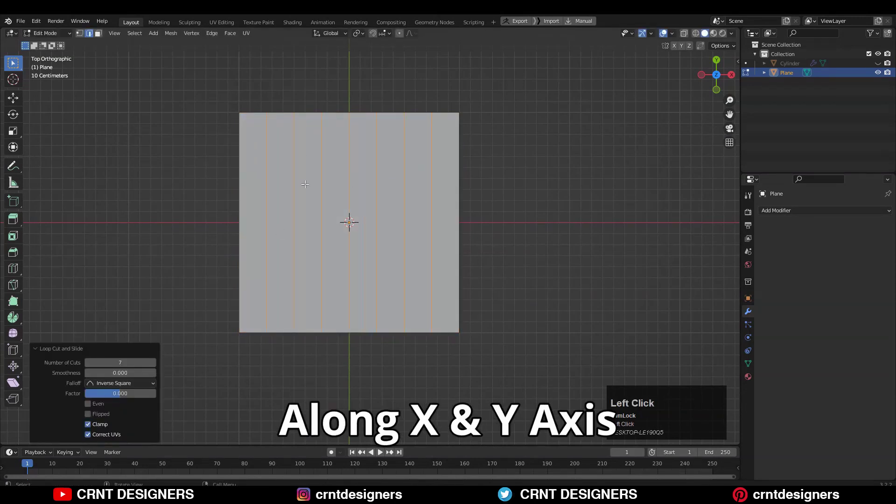
Add nine evenly spaced horizontal loop cuts across the plane.
scroll(366, 218, "up", 1)
key("ctrl+r")
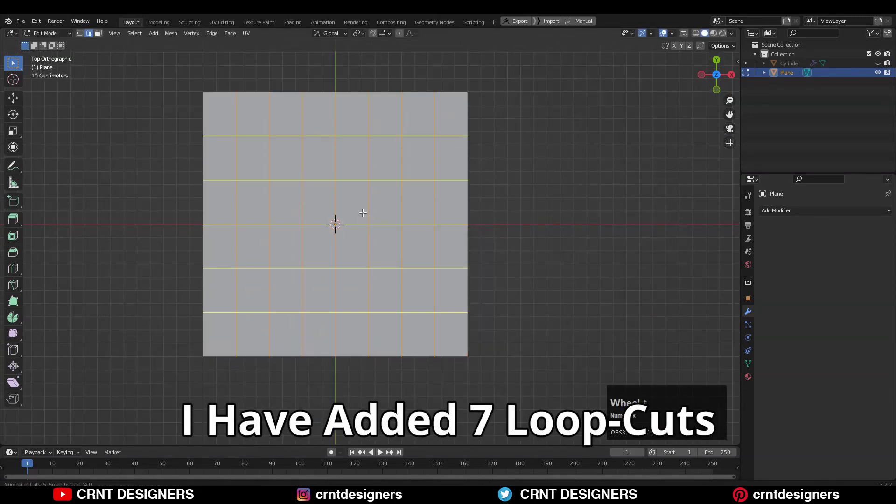
scroll(364, 213, "up", 4)
left_click(365, 213)
right_click(364, 212)
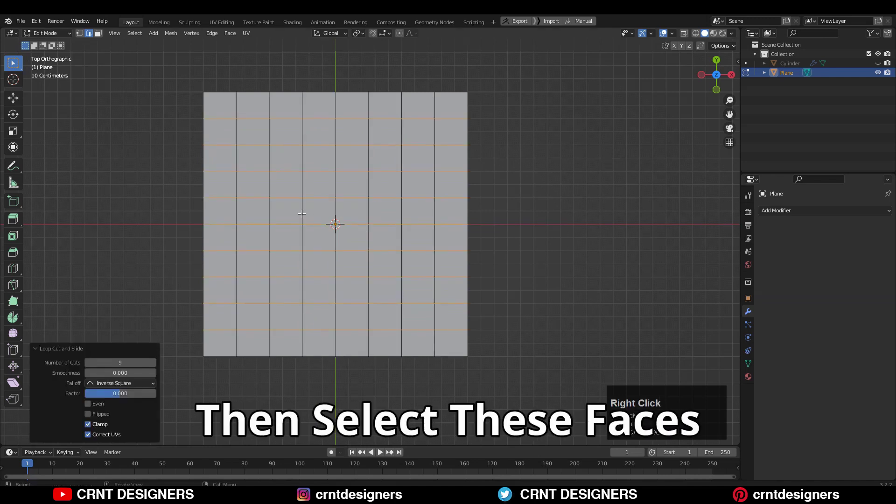
Inset the central block of six by two faces by about 0.079 m and again by about 0.028 m.
key("3")
left_click_drag(255, 207, 344, 241)
left_click_drag(423, 245, 424, 246)
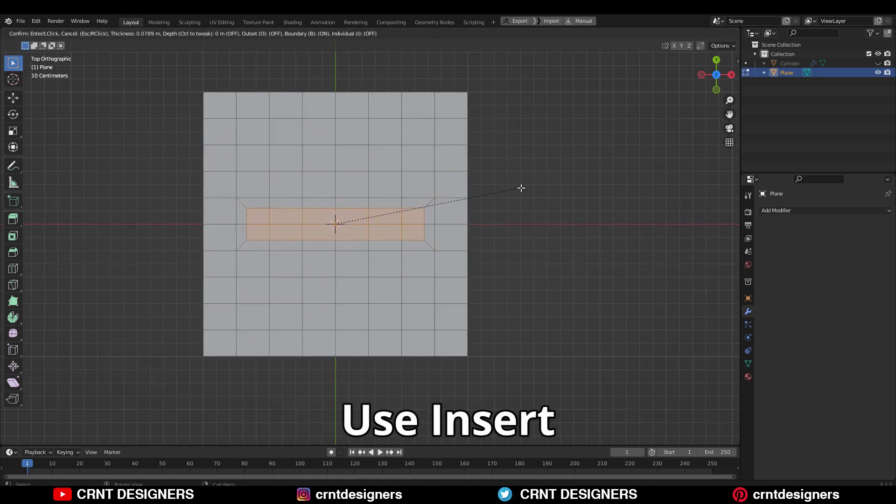
left_click(521, 188)
key("i")
left_click(518, 188)
scroll(131, 195, "up", 1)
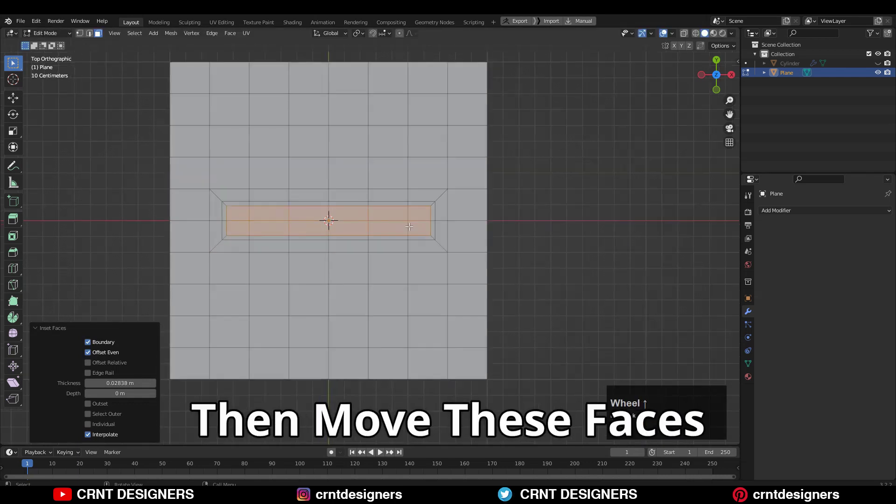
Move the central faces down along Z to form a recess and inset its floor by about 0.028 m.
middle_click_drag(131, 196, 126, 154)
left_click(14, 99)
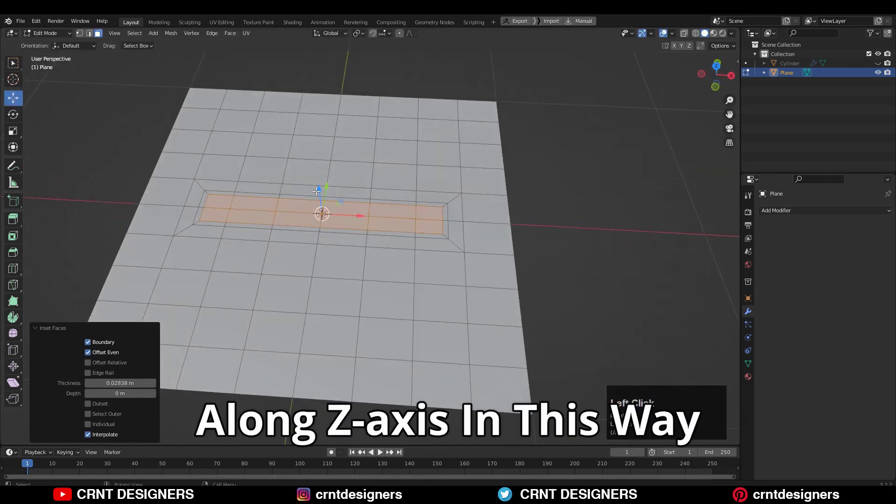
left_click_drag(318, 190, 319, 201)
scroll(341, 176, "up", 3)
middle_click_drag(480, 173, 500, 188)
middle_click_drag(499, 187, 505, 182, "shift")
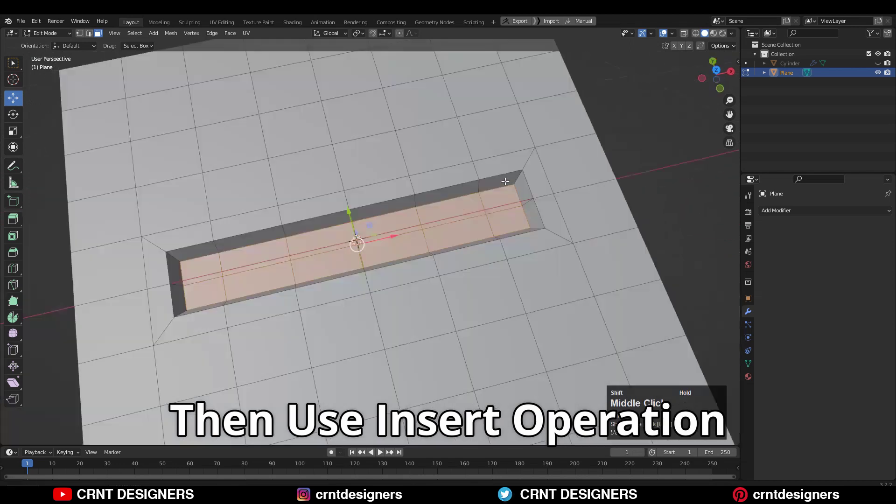
key("i")
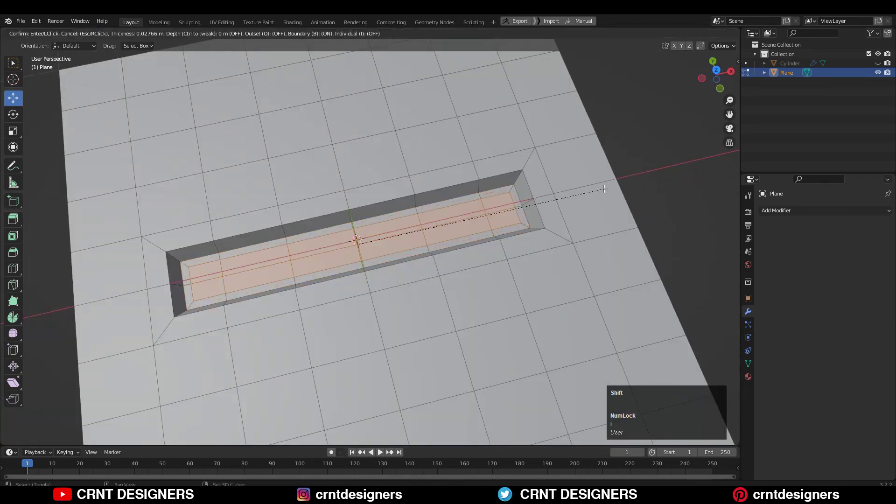
left_click(605, 189)
Bevel the recess's upper rim and floor edge loops with a profile shape of 1.
key("2")
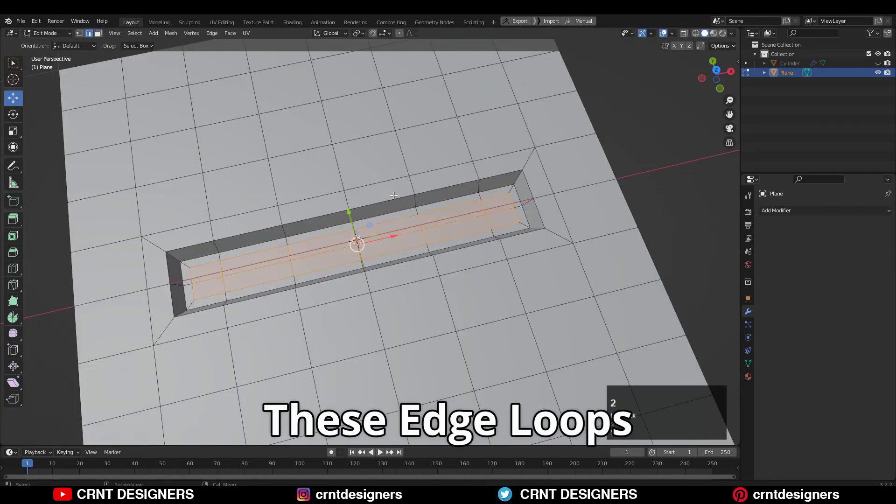
left_click(426, 198, "alt")
middle_click_drag(443, 200, 464, 187)
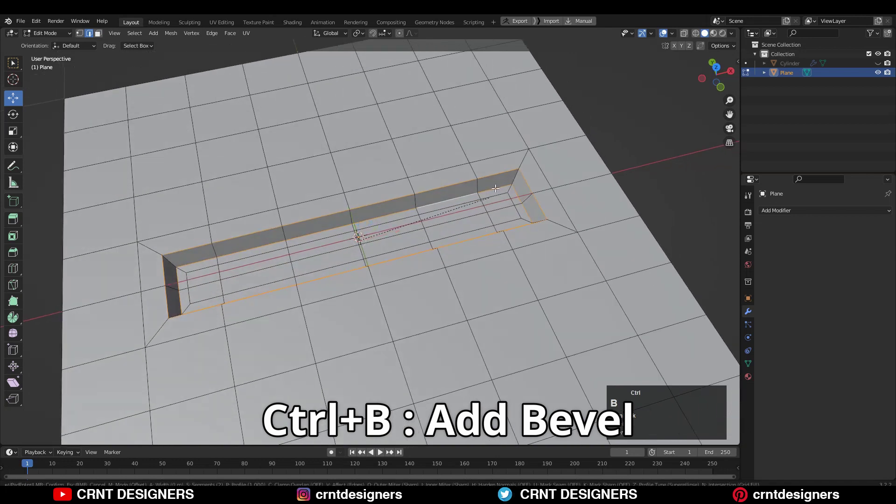
key("shift")
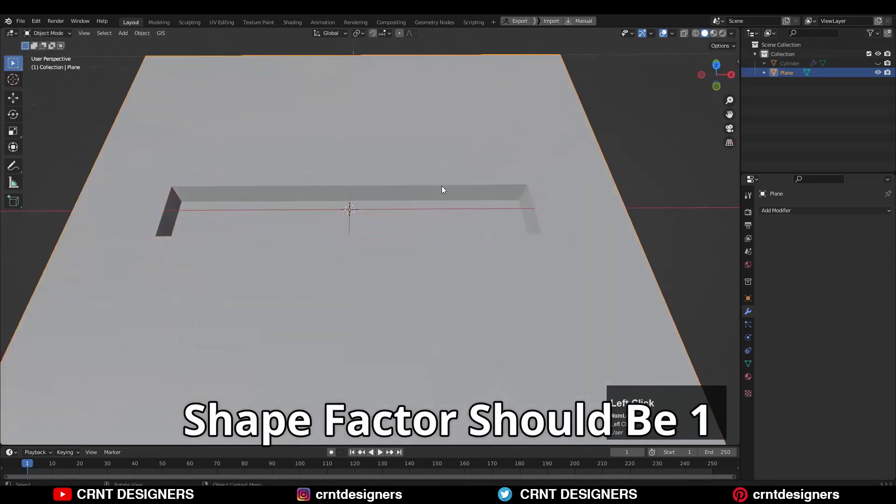
Add a level 2 Subdivision modifier to the plane and shade it smooth.
key("ctrl+2")
middle_click_drag(441, 190, 455, 215)
right_click(455, 215)
left_click(456, 216)
middle_click_drag(574, 170, 469, 225)
Add horizontal loop cuts at factors -0.6 and 0.6 near the recess's right-end corners, plus a vertical one near that end.
key("Tab")
scroll(534, 129, "up", 4)
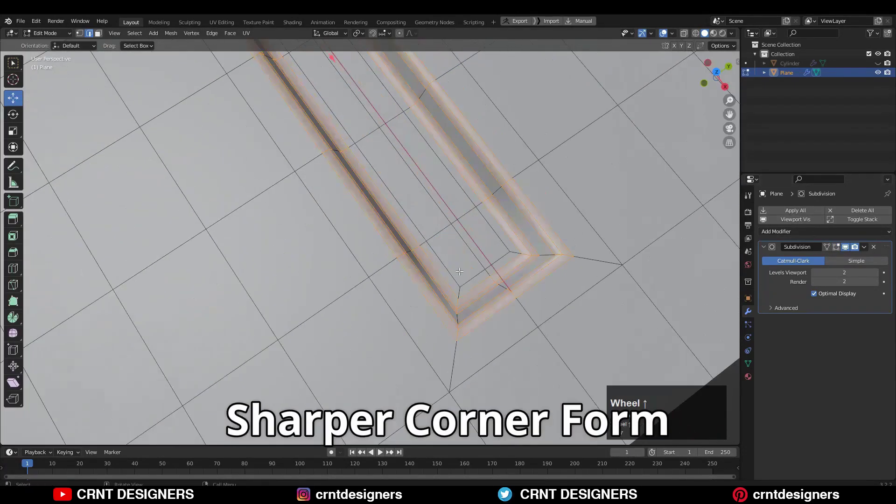
middle_click_drag(599, 134, 654, 154)
left_click(716, 74)
scroll(594, 275, "up", 3)
key("ctrl+r")
left_click(503, 193)
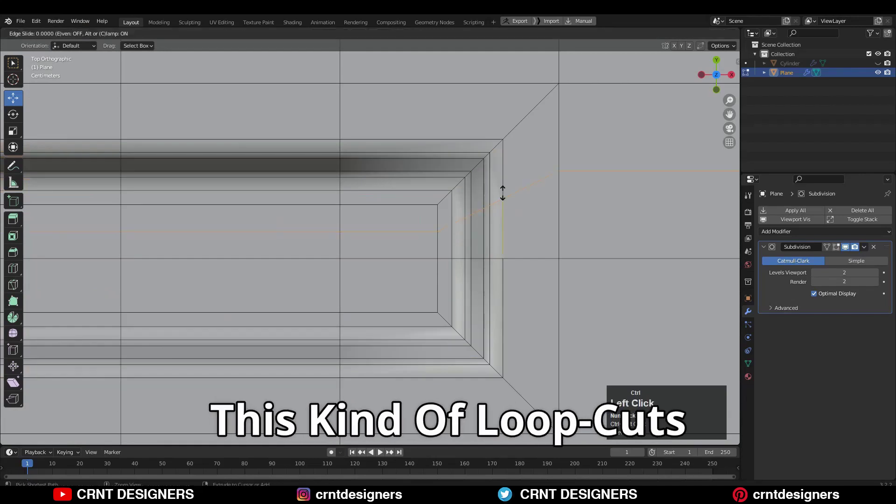
left_click(518, 160)
key("ctrl+r")
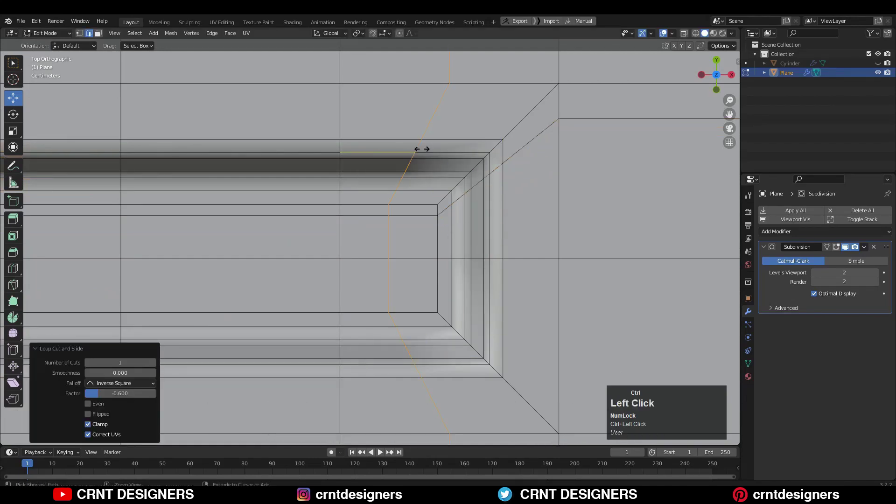
left_click(486, 289)
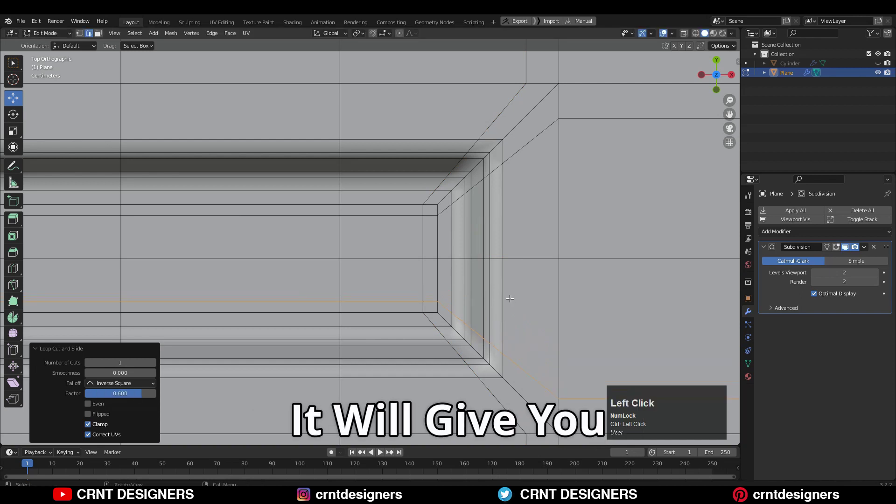
Add a centred loop cut around the recess, between its bevelled rim and the surrounding grid edges.
left_click(527, 65, "alt")
middle_click_drag(526, 65, 464, 193, "shift")
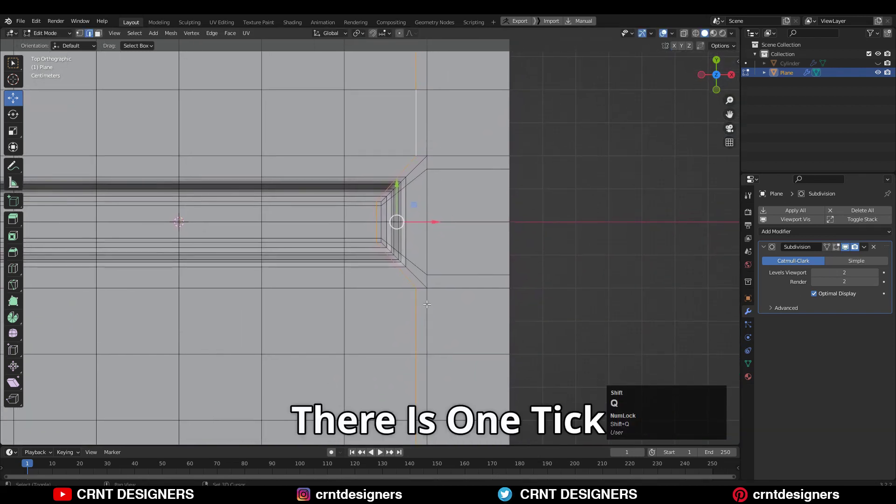
scroll(420, 187, "down", 4)
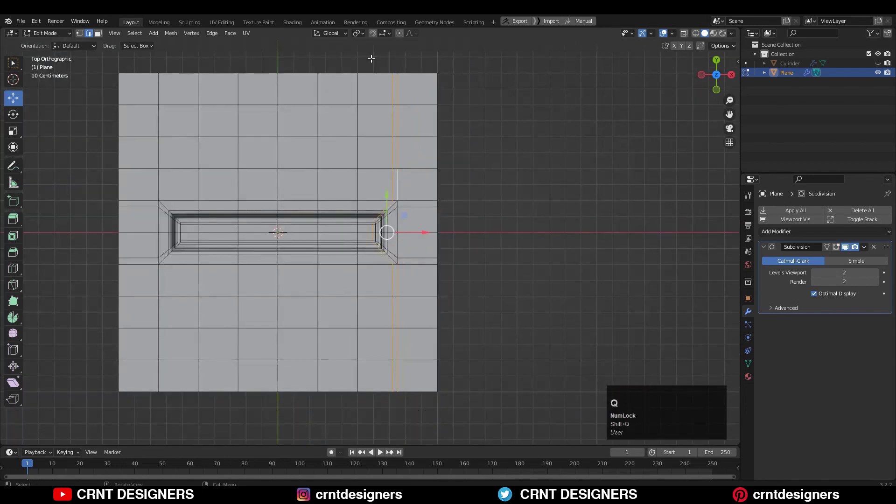
scroll(420, 210, "up", 5)
middle_click_drag(431, 292, 387, 359, "shift")
key("ctrl+r")
left_click(411, 278)
right_click(408, 276)
Dissolve the short loop segments crossing the upper-right and lower-right corners outside the recess rim.
key("1")
key("2")
left_click(400, 175)
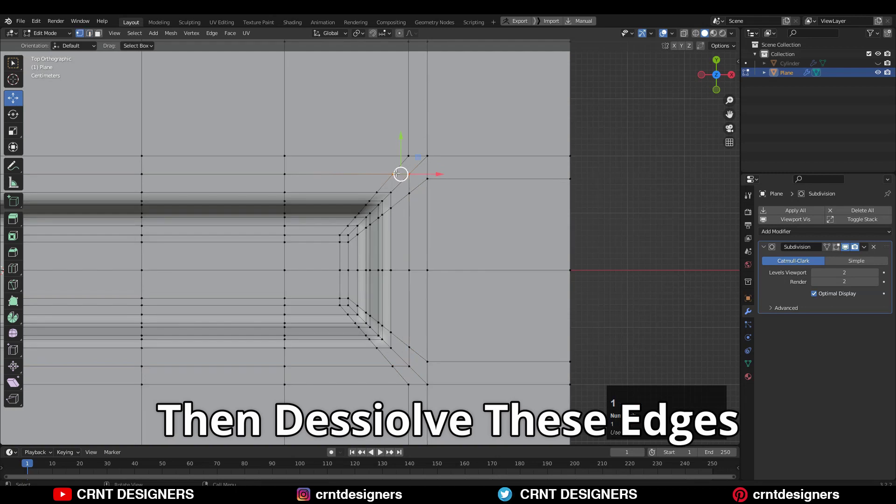
left_click(410, 187, "shift")
key("ctrl+x")
middle_click_drag(418, 197, 399, 151, "shift")
left_click(378, 292)
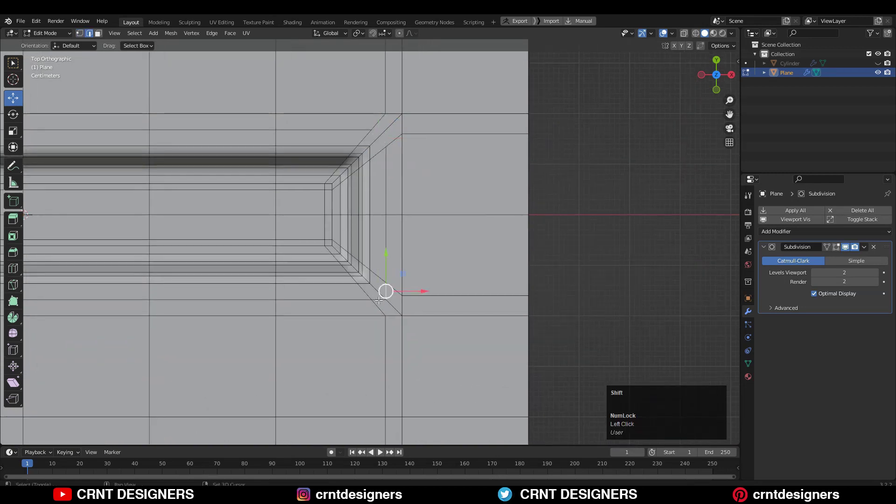
key("ctrl+x")
middle_click_drag(409, 260, 409, 247, "ctrl")
middle_click_drag(444, 192, 458, 174, "shift")
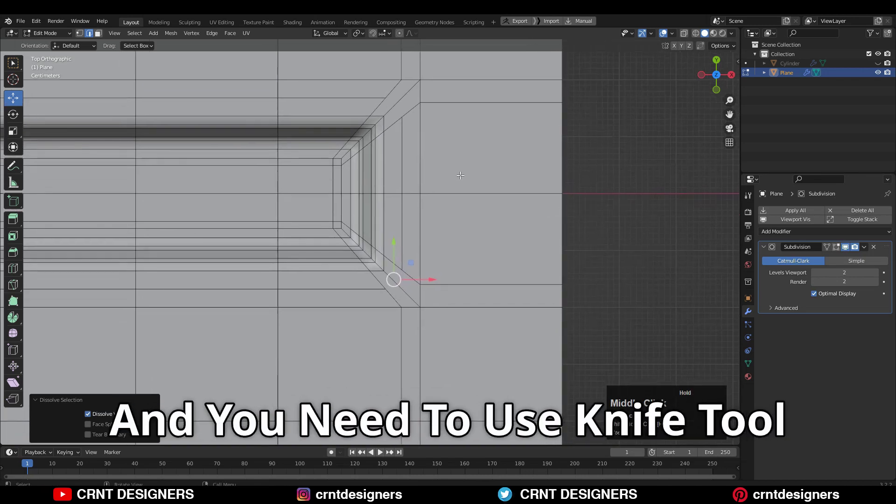
Cut edges with the Knife tool from the open loop ends to the outer grid vertices at both right corners.
key("2")
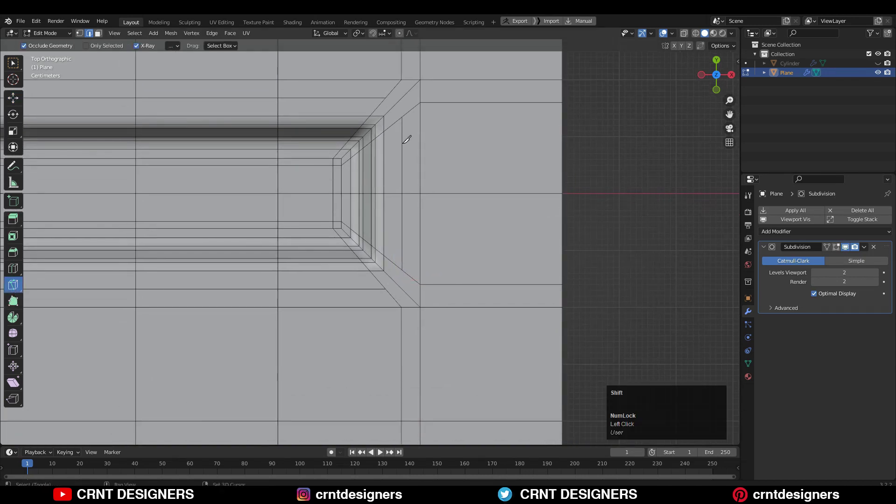
middle_click_drag(406, 139, 386, 168, "shift")
left_click(390, 143)
key("space")
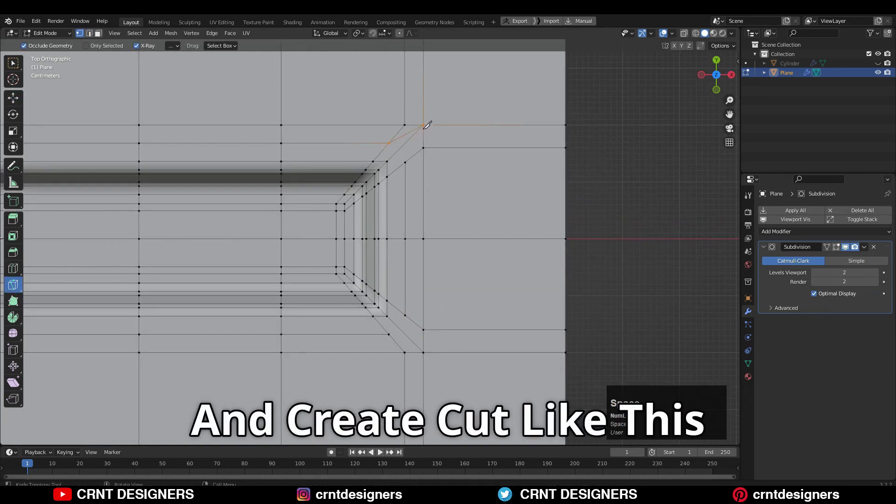
left_click(405, 315)
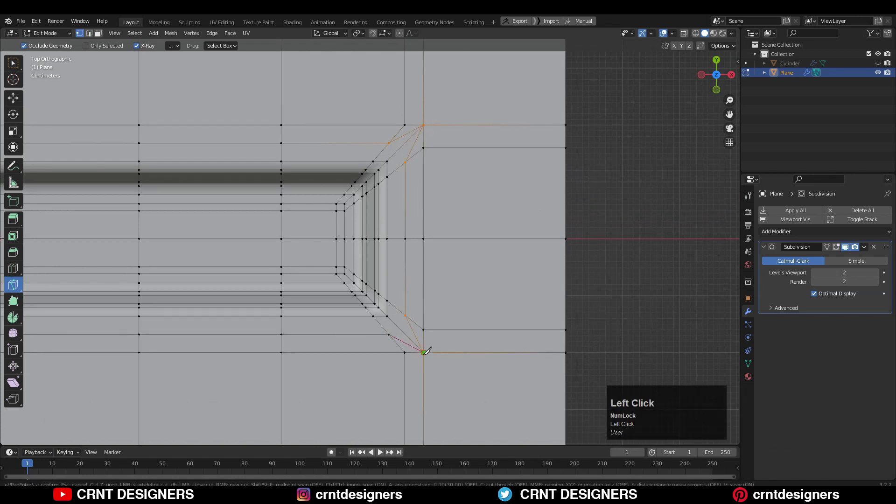
Dissolve the extra vertical edges above and below the recess's right corners and the short diagonals joining them.
key("2")
left_click(405, 373)
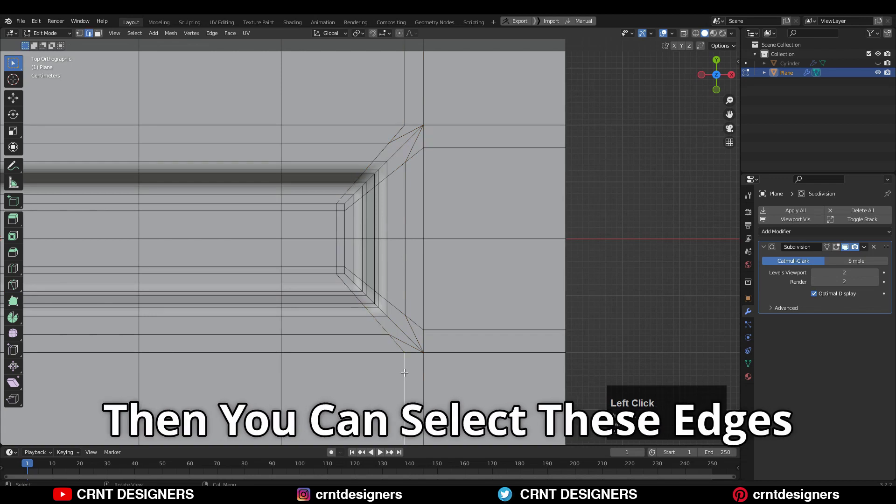
key("ctrl+x")
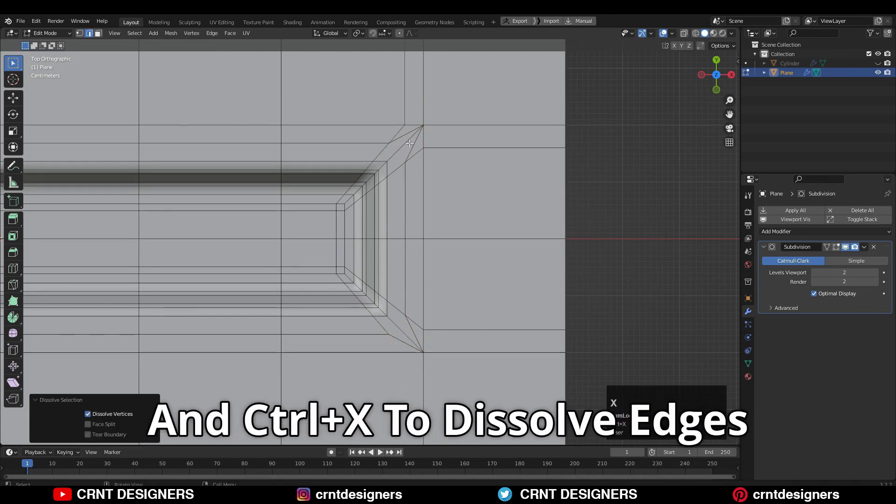
left_click(398, 134)
left_click(404, 110, "shift")
key("ctrl+x")
Select the face loop surrounding the recess to examine how it flows through the right corners.
key("3")
left_click(381, 157)
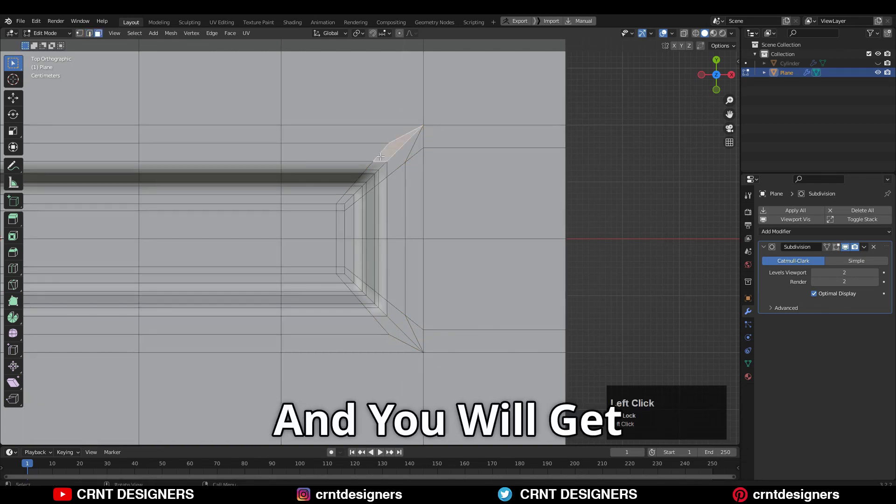
left_click(381, 157, "alt")
middle_click_drag(428, 189, 425, 199, "shift")
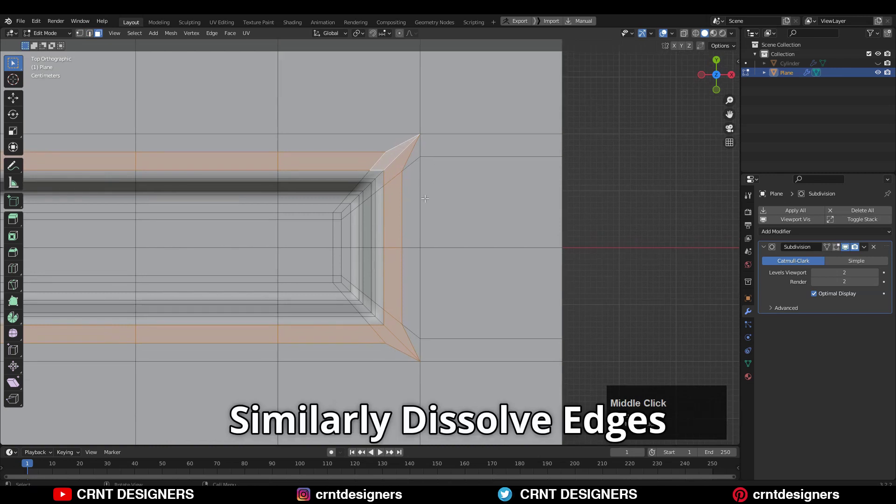
Dissolve the extra horizontal edges and short diagonals beside the recess's right corners, and select an adjoining face.
key("2")
left_click(414, 185)
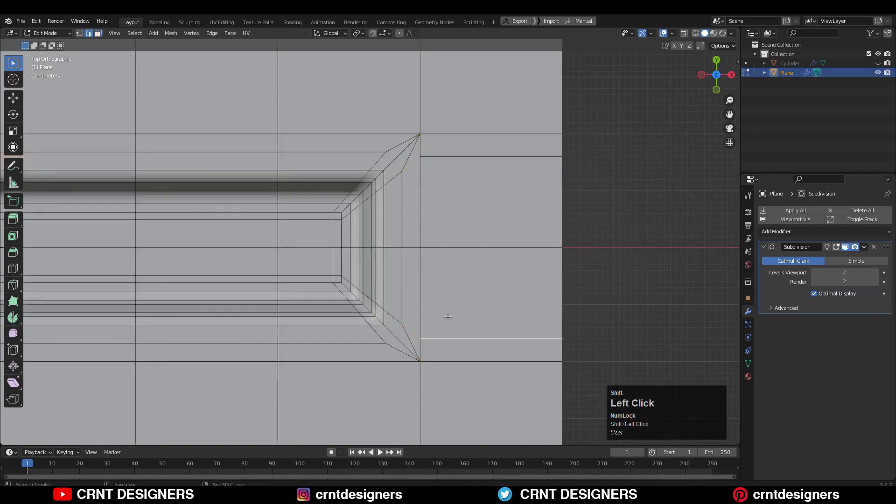
key("3")
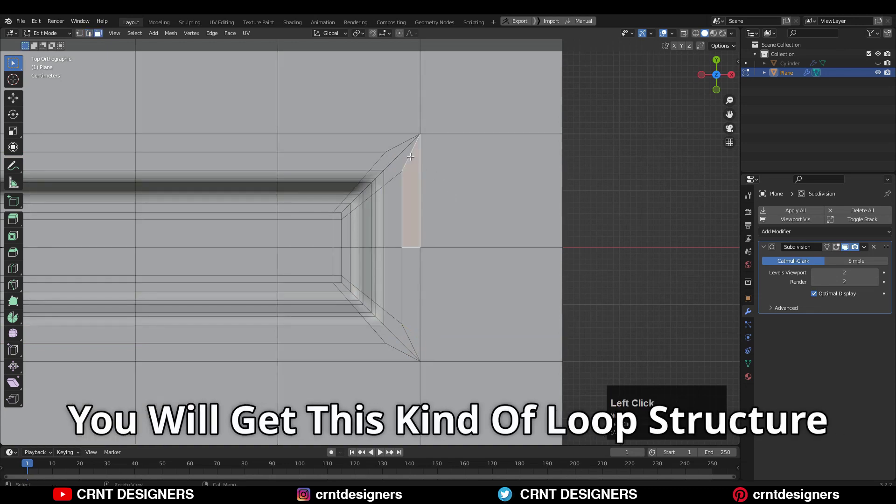
Select the face loop around the recess, symmetrize the entire plane mesh so the left corners match the right ones, and return to Object Mode.
left_click(410, 157, "alt")
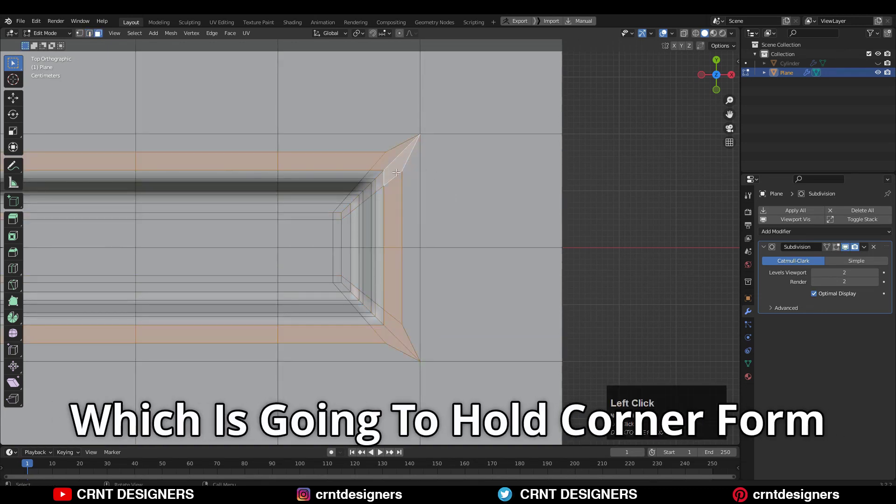
key("Tab")
middle_click_drag(461, 239, 454, 283)
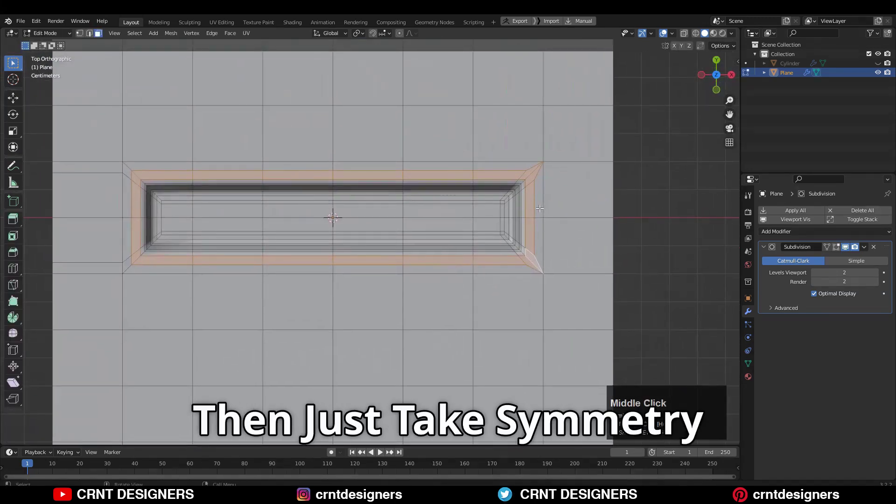
key("a")
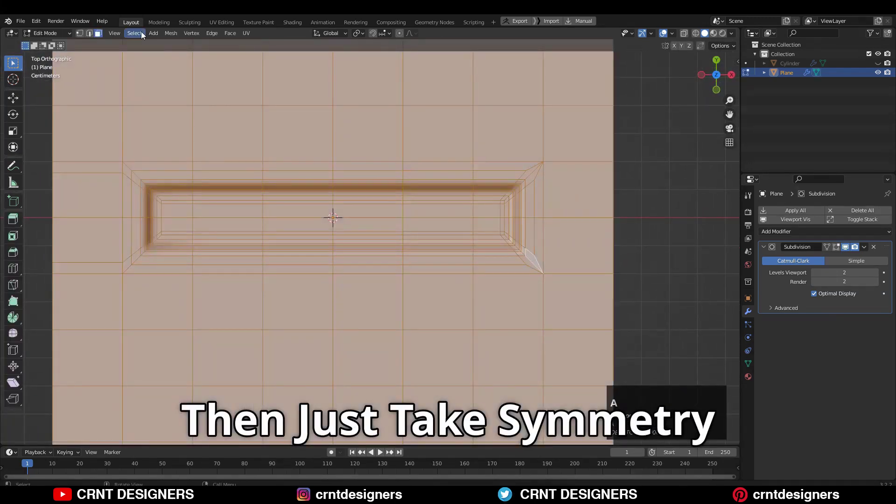
left_click(173, 32)
left_click(210, 183)
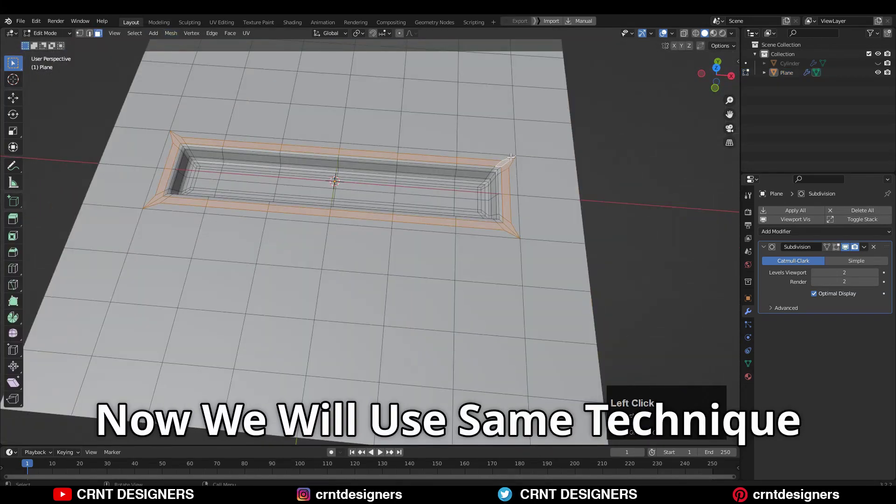
middle_click_drag(499, 205, 515, 225)
scroll(515, 224, "up", 2)
middle_click_drag(390, 136, 392, 131, "shift")
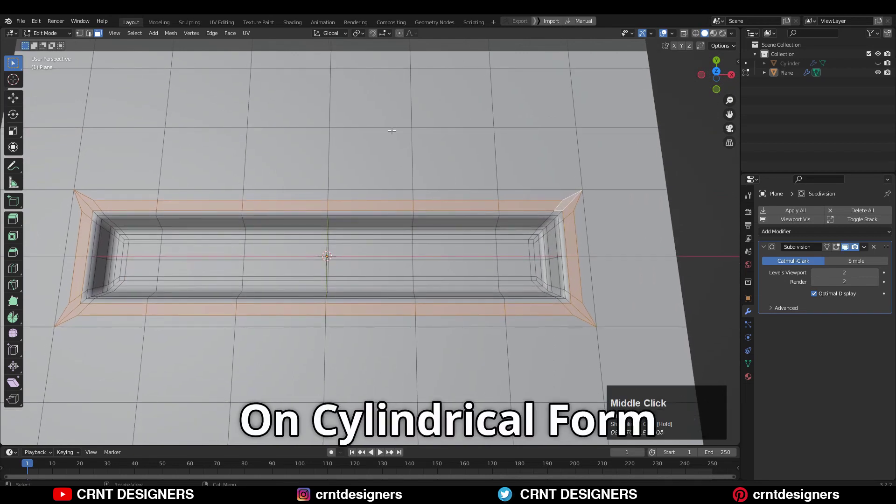
key("Tab")
scroll(537, 172, "down", 3)
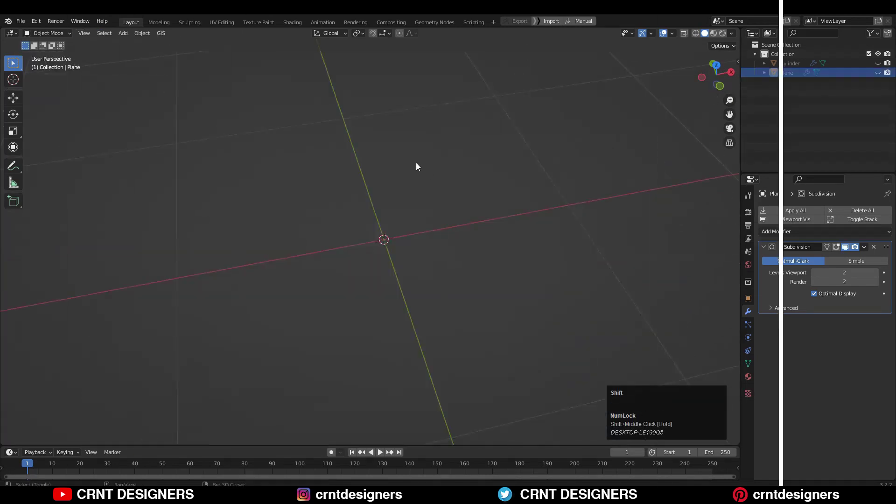
Add a mesh cylinder with 16 vertices, 1 m radius and 2 m depth.
key("shift+a")
mouse_move(416, 163)
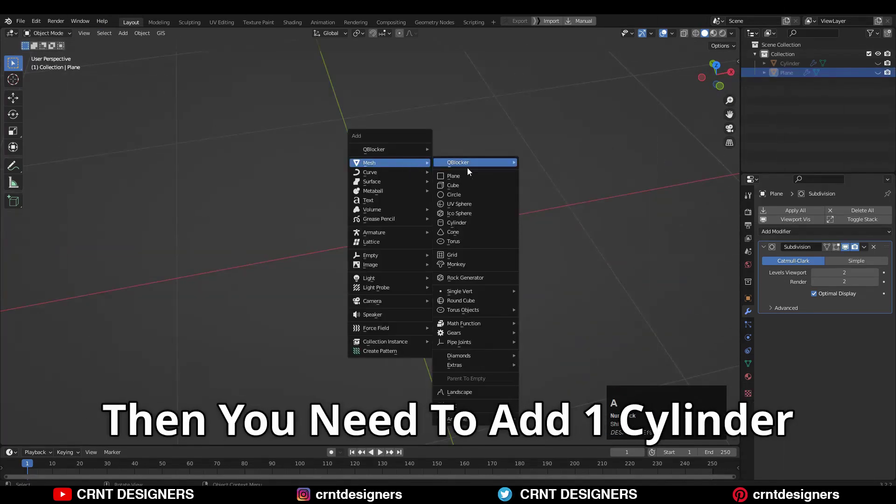
left_click(470, 222)
middle_click_drag(444, 203, 441, 175)
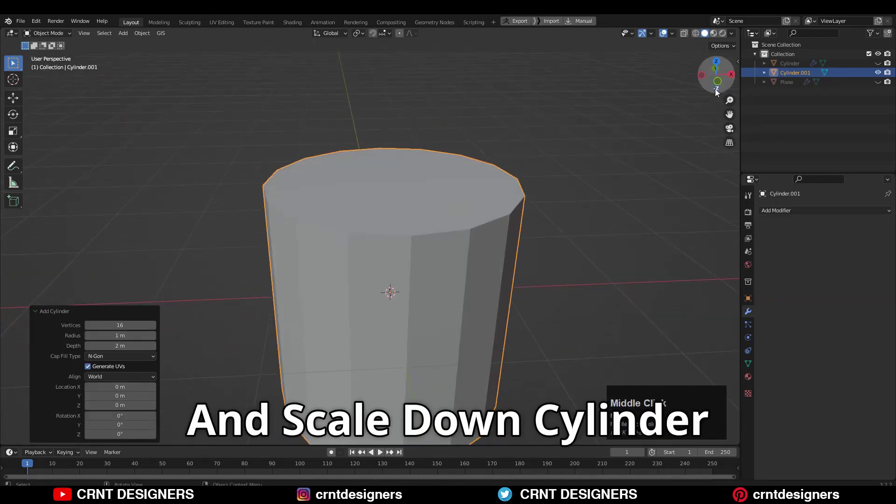
Scale the cylinder down along the Z axis into a flat disc, working from the front view.
left_click(719, 88)
scroll(514, 284, "down", 3)
key("s")
key("z")
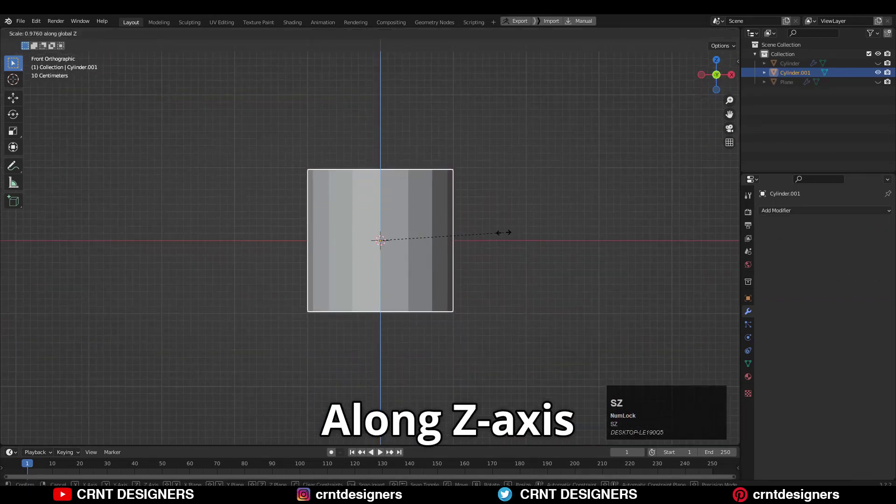
left_click(409, 247)
middle_click_drag(409, 246, 442, 293)
Inset the cylinder's top face by about 0.365 m.
key("Tab")
key("3")
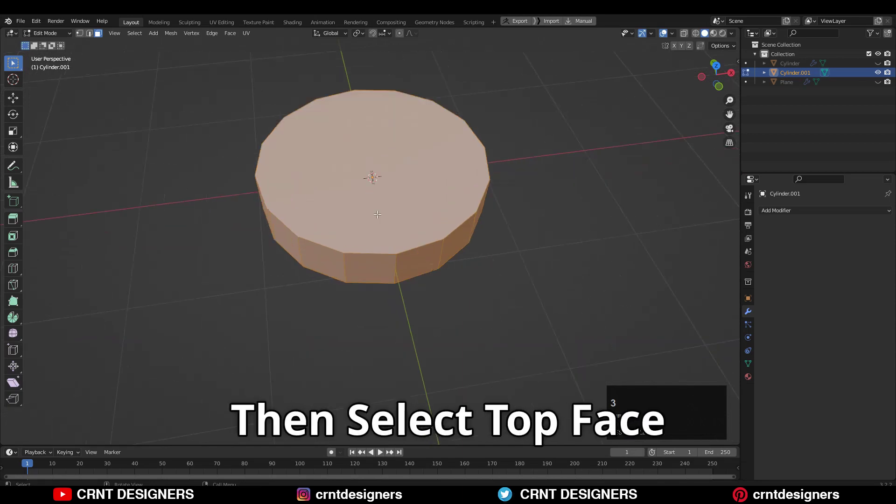
left_click(388, 207)
key("i")
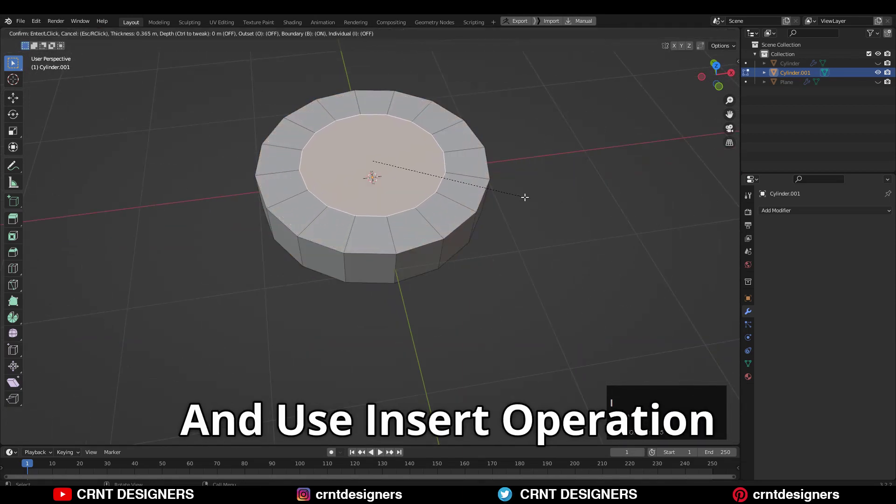
left_click(525, 197)
Add a centred loop cut around the top face's ring, bevel that loop, and narrow the bevel width.
middle_click_drag(524, 197, 509, 238)
key("ctrl+r")
left_click(462, 182)
right_click(462, 182)
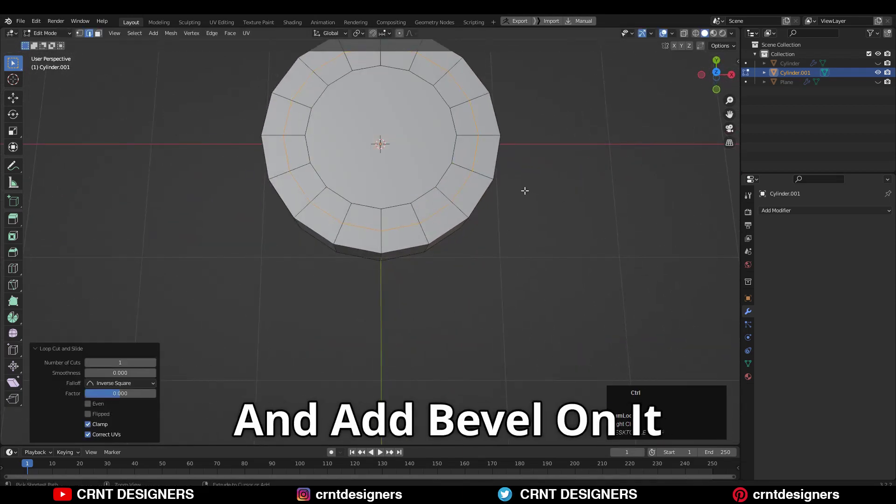
key("ctrl+b")
left_click(547, 199)
key("KP_7")
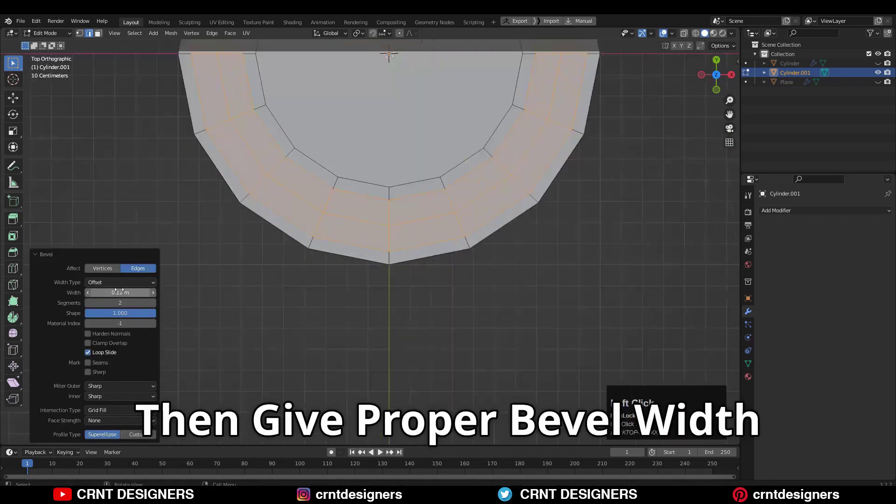
left_click_drag(121, 292, 100, 288)
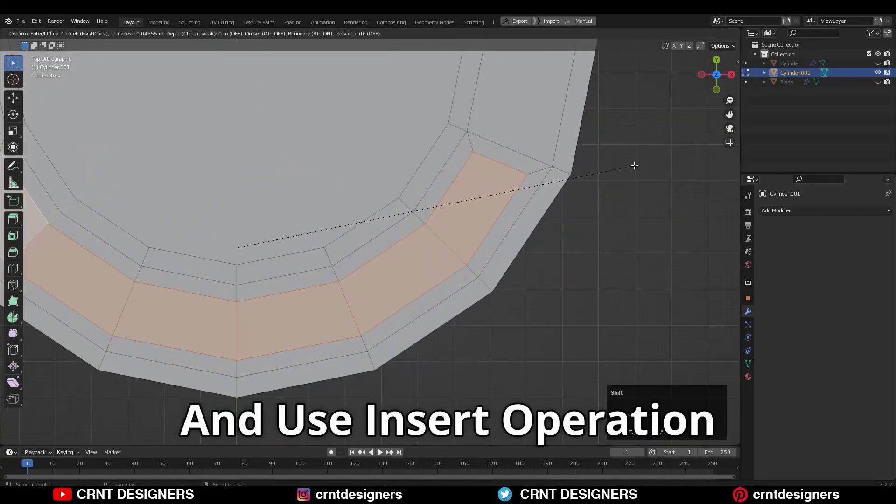
Inset the selected arc of faces on the top ring by 0.04555 m, and inset them again by 0.02032 m.
left_click(634, 165)
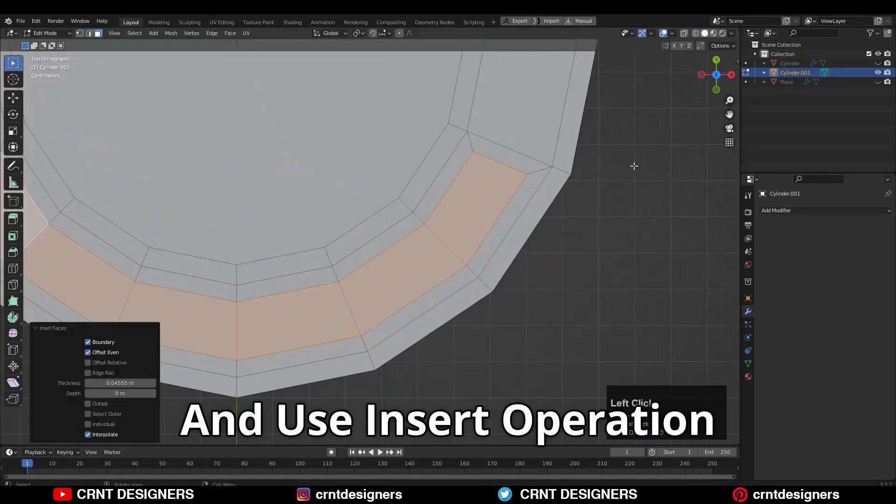
key("i")
left_click(622, 166, "shift")
Move the inset arc faces down along the Z axis to form a groove, and apply the cylinder's object transform.
middle_click_drag(233, 206, 123, 139)
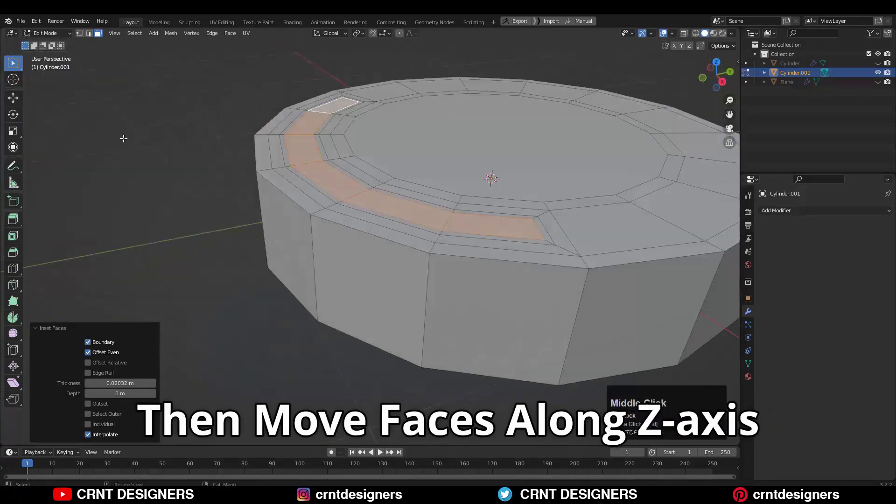
left_click_drag(358, 119, 367, 128)
middle_click_drag(367, 127, 481, 163)
key("Tab")
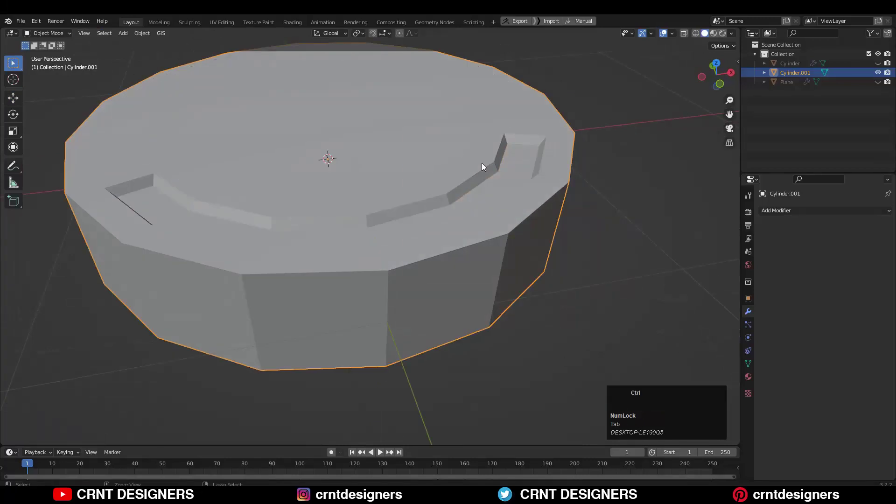
key("ctrl+a")
left_click(486, 163)
Select the outer edge loops of the cylinder's top and bottom rims and give them a narrow bevel.
key("Tab")
key("2")
left_click(559, 192, "alt")
left_click(531, 297, "alt+shift")
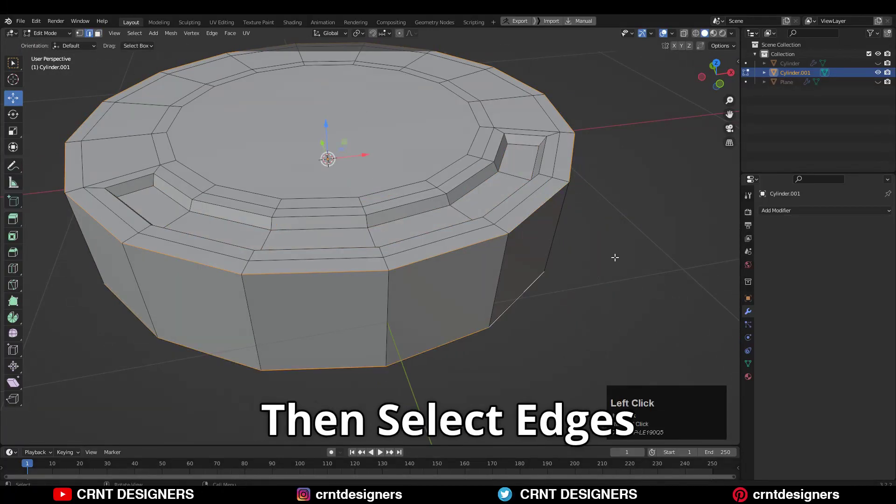
key("shift")
left_click(621, 250)
key("Tab")
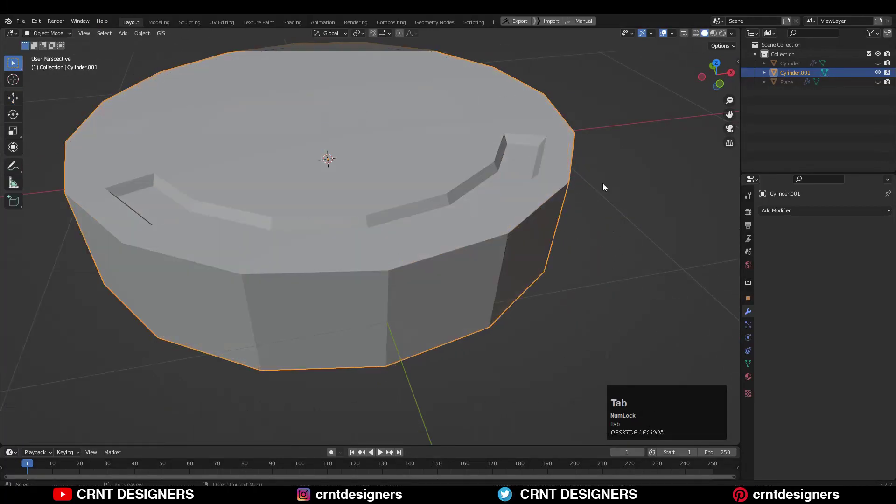
Select the groove's upper and lower border edges, including both ends, bevel them, and adjust the bevel width.
middle_click_drag(603, 184, 578, 170)
key("Tab")
left_click(531, 99, "alt")
left_click(527, 110, "shift")
left_click(501, 137, "alt+shift")
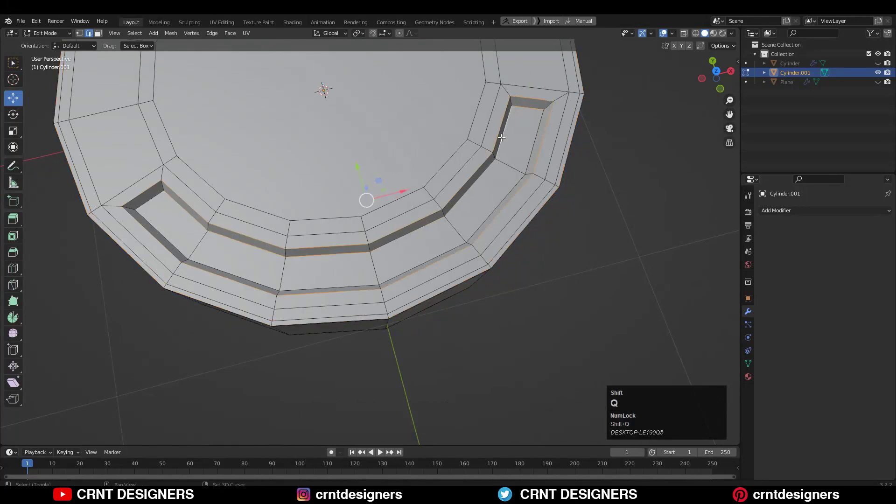
left_click(527, 153, "alt+shift")
left_click(149, 200, "shift")
middle_click_drag(602, 96, 485, 143, "shift")
scroll(485, 142, "up", 2)
middle_click_drag(485, 143, 513, 120)
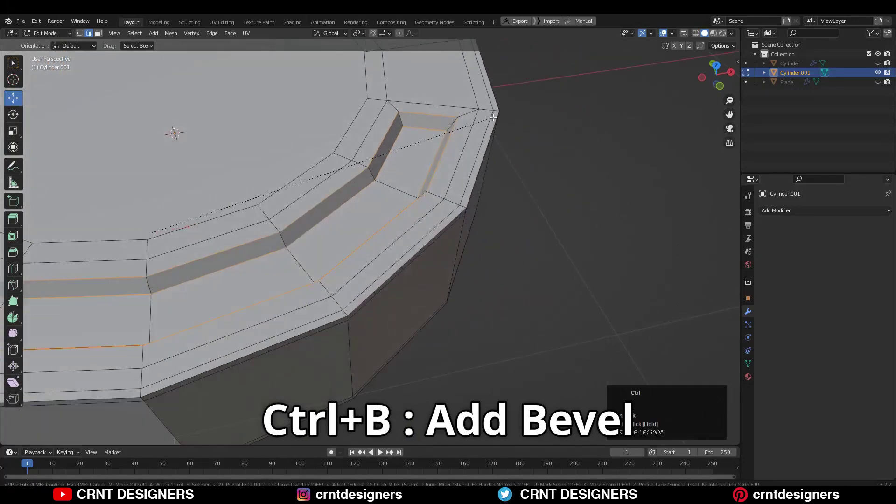
key("ctrl+b")
scroll(533, 126, "up", 1)
left_click(532, 126)
left_click(120, 293)
left_click_drag(122, 293, 95, 280)
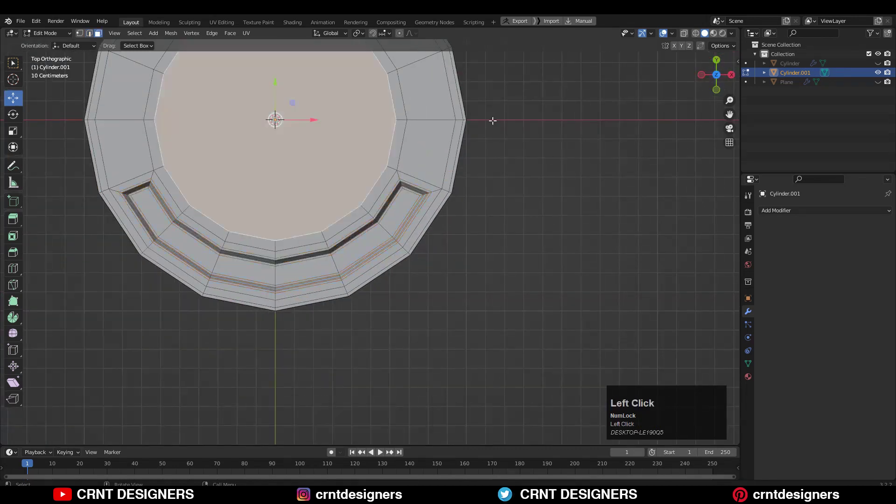
Inset the central top face by 0.1171 m and delete the inner face.
key("x")
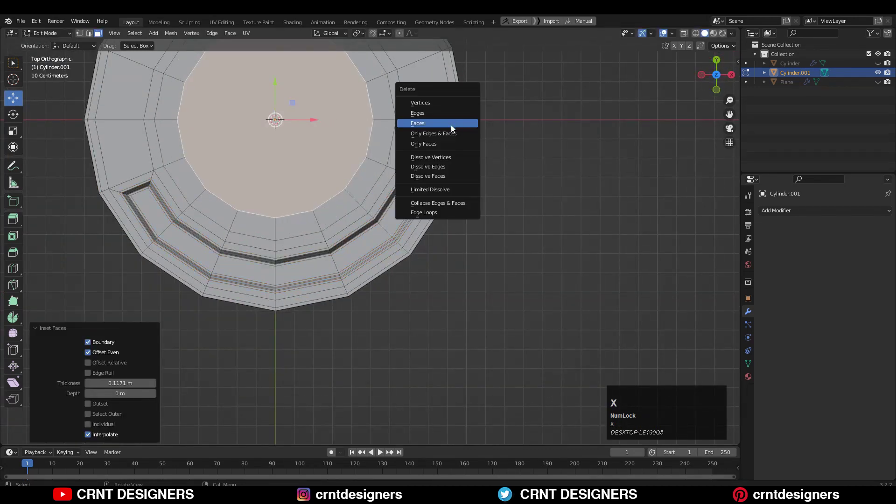
left_click(451, 124)
Add a loop cut across the groove and slide it close to the groove's right end.
middle_click_drag(510, 177, 505, 201, "shift")
scroll(506, 201, "up", 6)
key("ctrl+r")
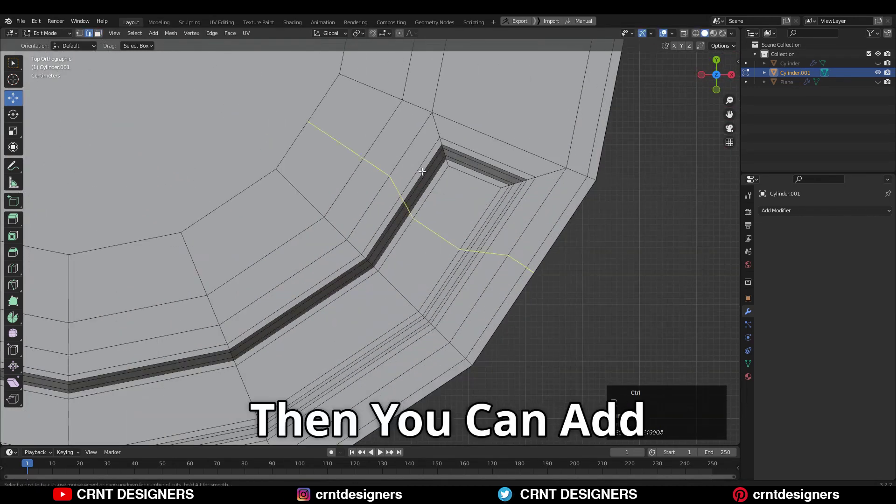
left_click(436, 179, "ctrl")
left_click(465, 134)
Add a centred loop cut along the groove's length and another lengthwise loop cut close to its inner wall.
scroll(478, 114, "up", 2)
key("ctrl+r")
left_click(486, 154)
left_click(486, 154)
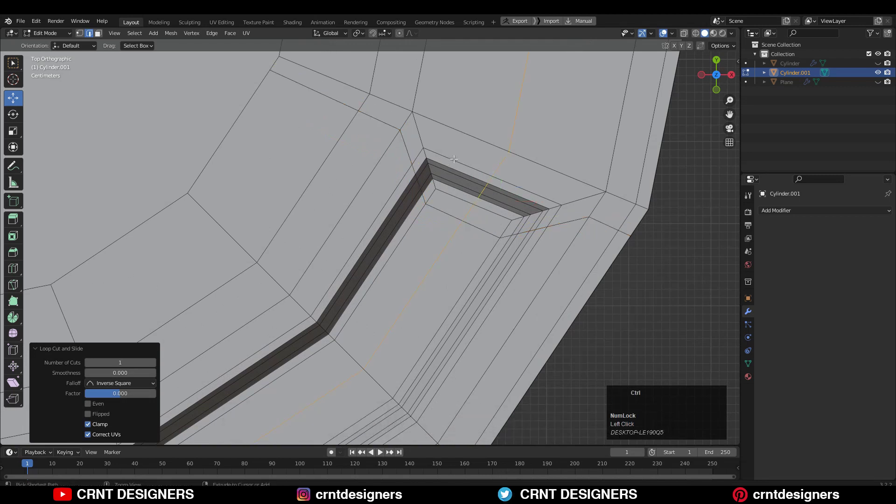
key("ctrl+r")
left_click(461, 163, "ctrl")
middle_click_drag(502, 179, 483, 181, "shift")
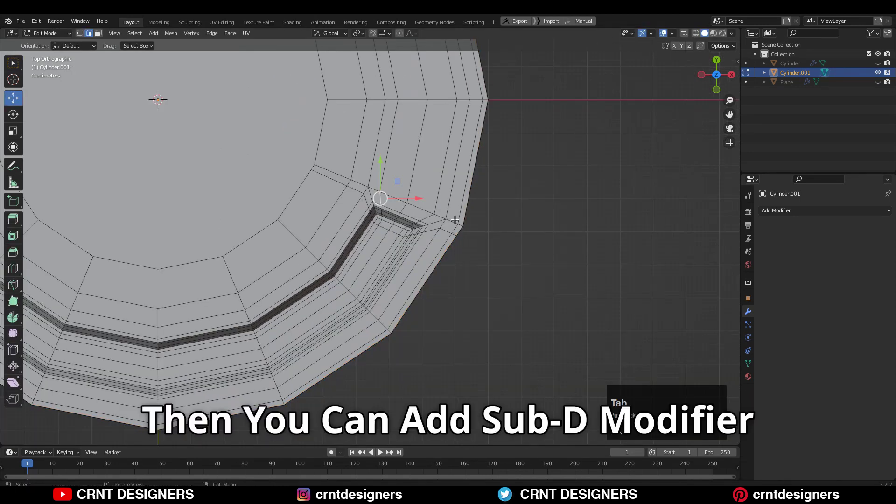
Add a level 2 Subdivision modifier to the cylinder and shade it smooth.
key("Tab")
scroll(452, 216, "up", 3)
key("ctrl+2")
middle_click_drag(453, 216, 425, 206)
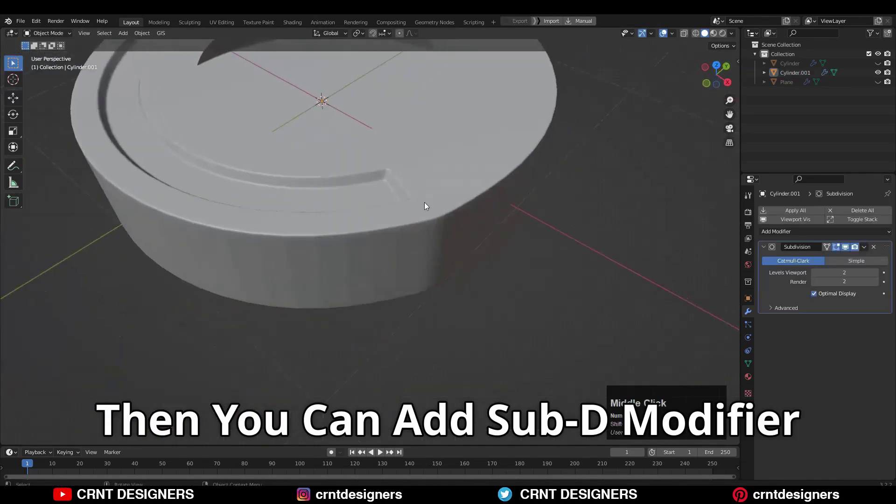
left_click(486, 206)
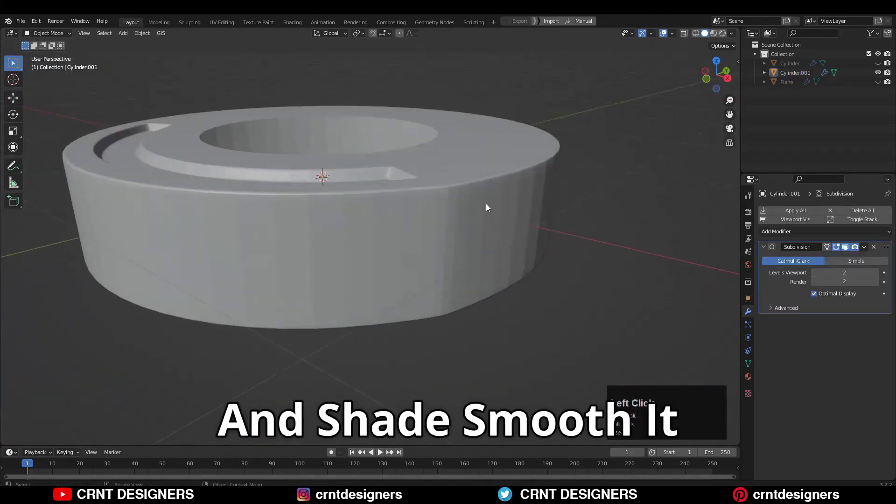
right_click(486, 206)
left_click(477, 203)
scroll(494, 229, "up", 3)
middle_click_drag(494, 229, 452, 229)
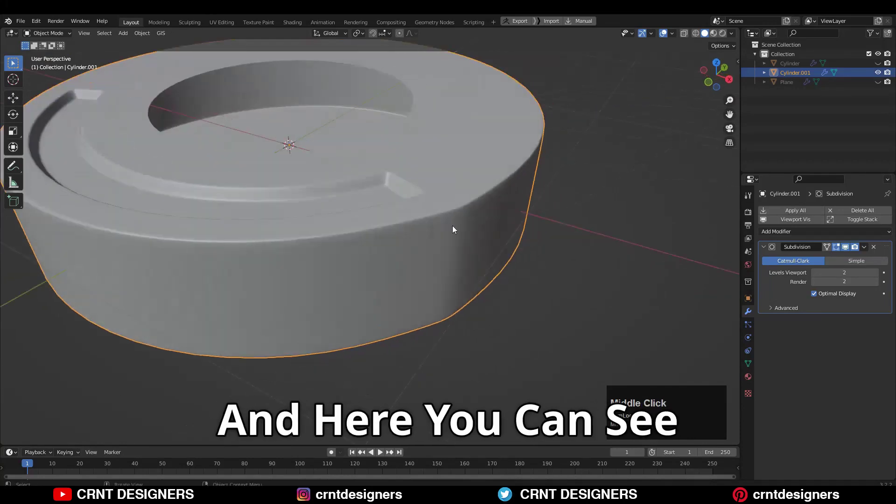
Change the viewport shading's lighting and examine the surface along the cylinder's side wall.
left_click(731, 33)
left_click(730, 78)
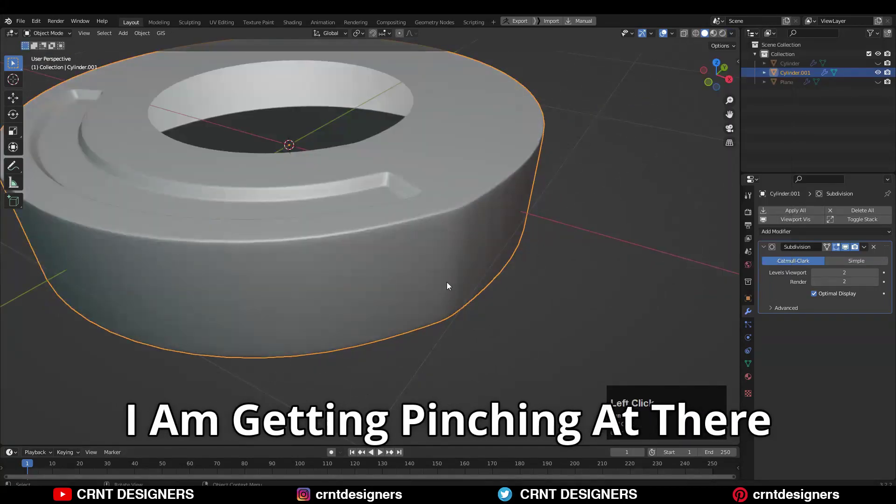
mouse_move(466, 262)
middle_mouse_down("shift")
mouse_move(445, 281)
mouse_move(441, 162)
mouse_move(439, 186)
middle_mouse_up("shift")
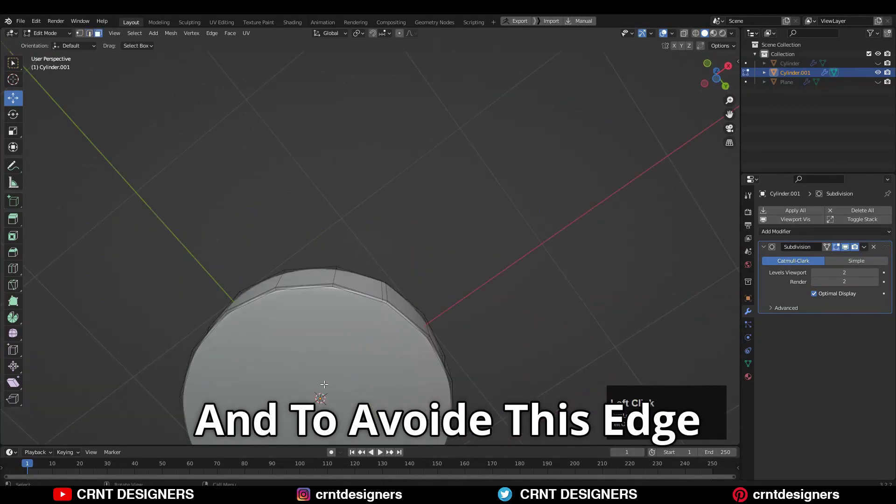
Inset the cylinder's bottom face by about 0.208 m and delete the inner face.
key("3")
left_click(320, 355)
key("i")
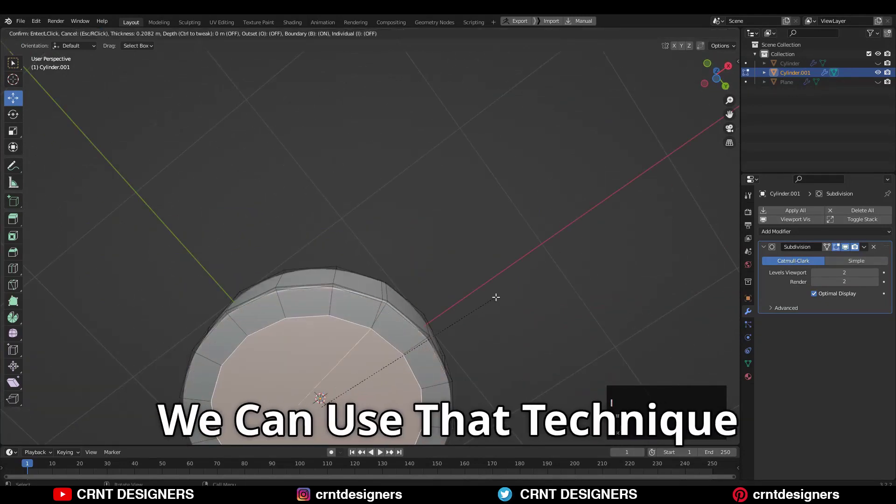
left_click(496, 297)
key("x")
left_click(497, 302)
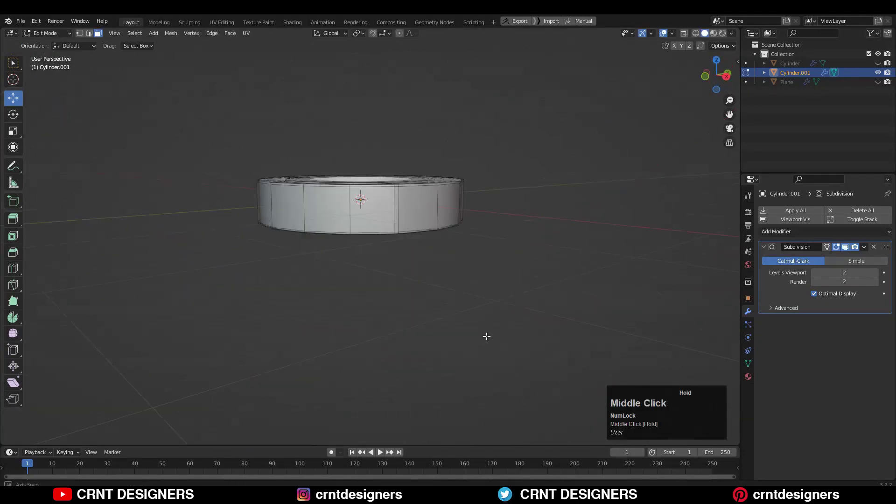
Add a centred loop cut around the groove, through the ring of faces just outside its rim.
scroll(384, 304, "up", 2)
middle_click_drag(486, 336, 678, 87)
left_click(716, 79)
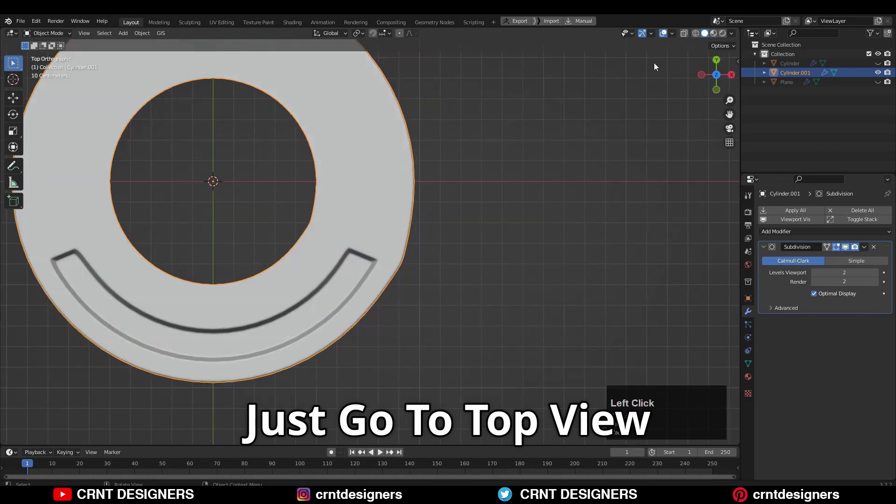
key("Tab")
scroll(473, 235, "up", 4)
middle_click_drag(473, 234, 493, 219, "shift")
scroll(397, 243, "up", 4)
middle_click_drag(327, 234, 410, 197, "shift")
key("2")
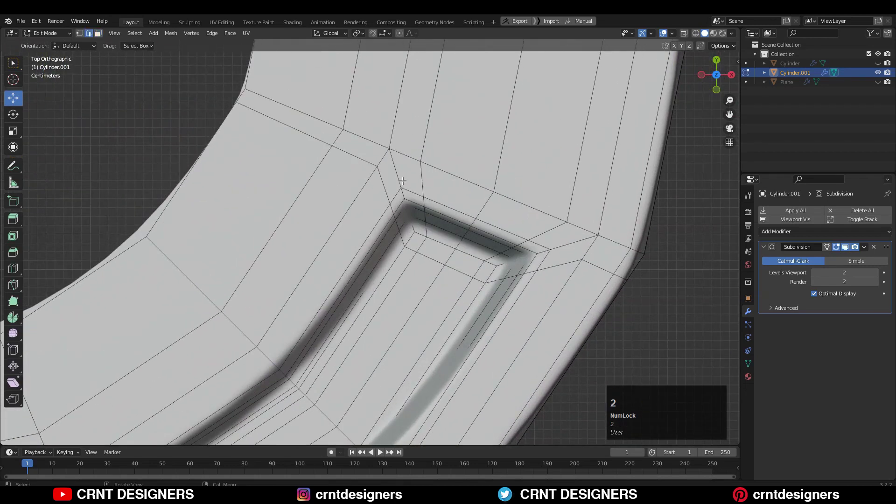
right_click(383, 185)
scroll(393, 192, "up", 2)
Turn off the Subdivision modifier's edit-mode display and dissolve the new loop's short edges at the groove's right-end corners.
key("2")
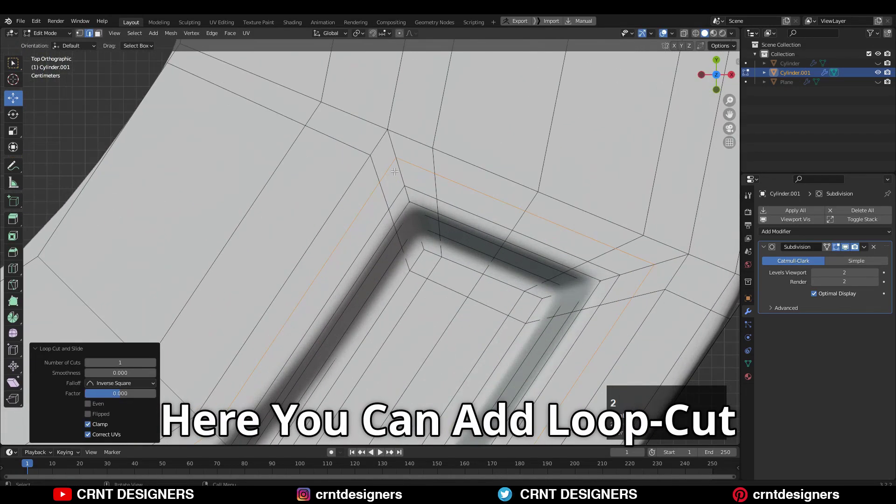
left_click(389, 170)
left_click(415, 166, "shift")
left_click(836, 247)
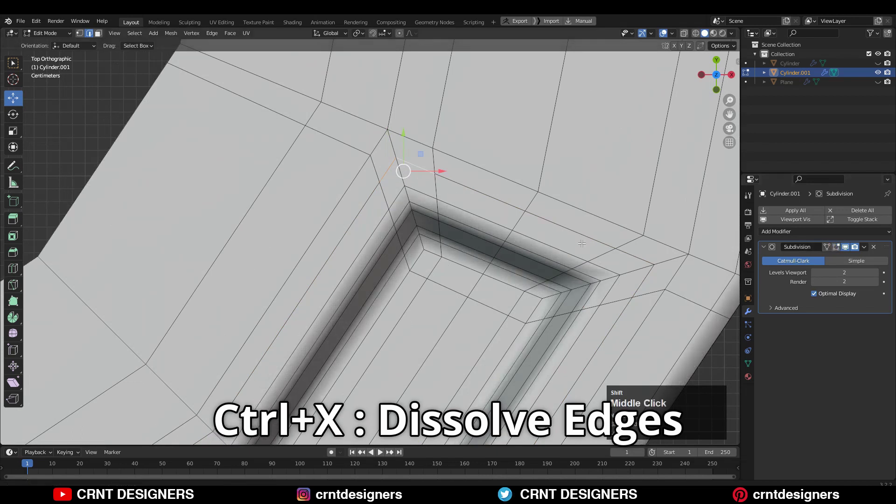
left_click(566, 237, "shift")
middle_click_drag(647, 266, 582, 279, "shift")
key("ctrl+x")
Knife-cut from the outer vertex at each right-end corner of the groove to the nearby open ends of the loop.
key("1")
scroll(273, 227, "up", 1)
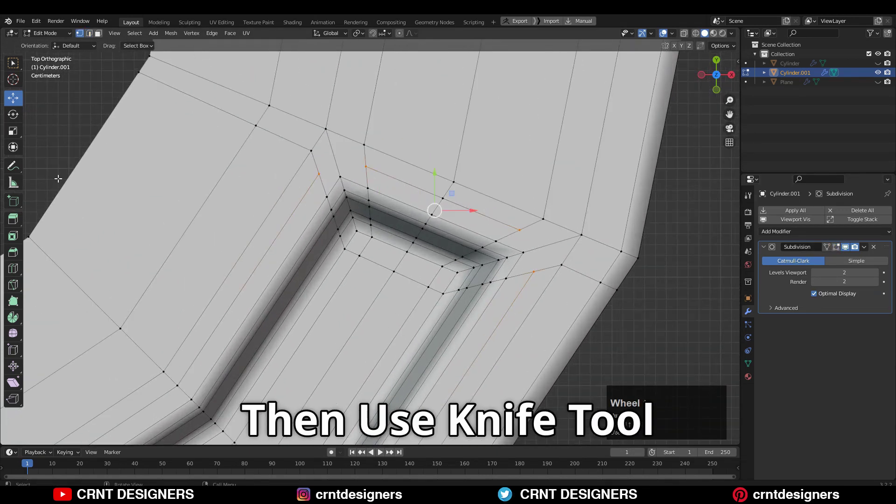
left_click(13, 285)
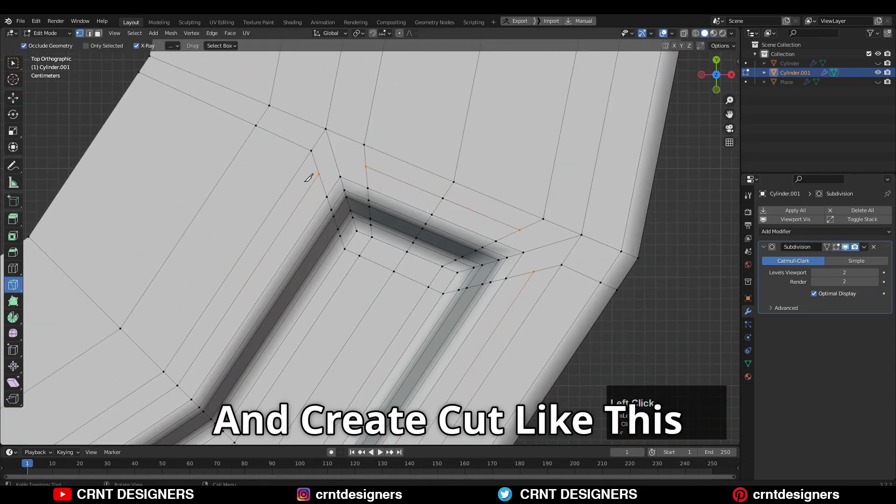
left_click(326, 129)
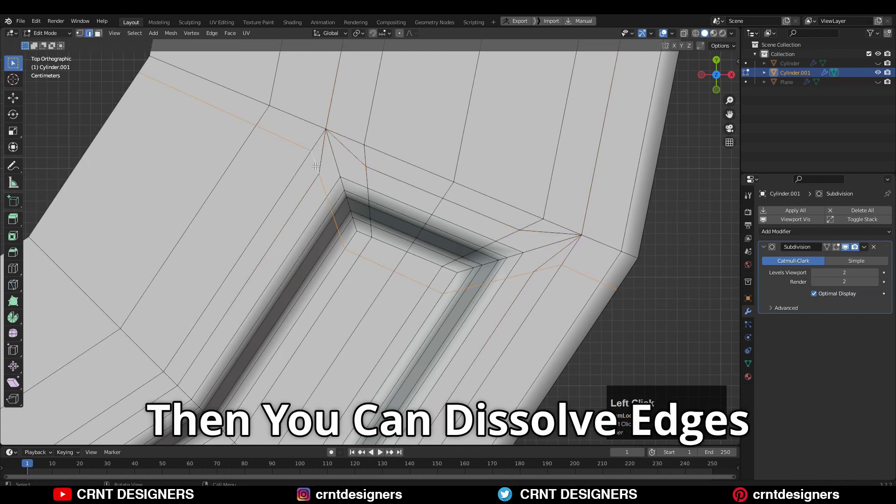
key("Return")
Dissolve the leftover edges beside the knife cuts around the groove's right-end corners.
left_click(531, 225)
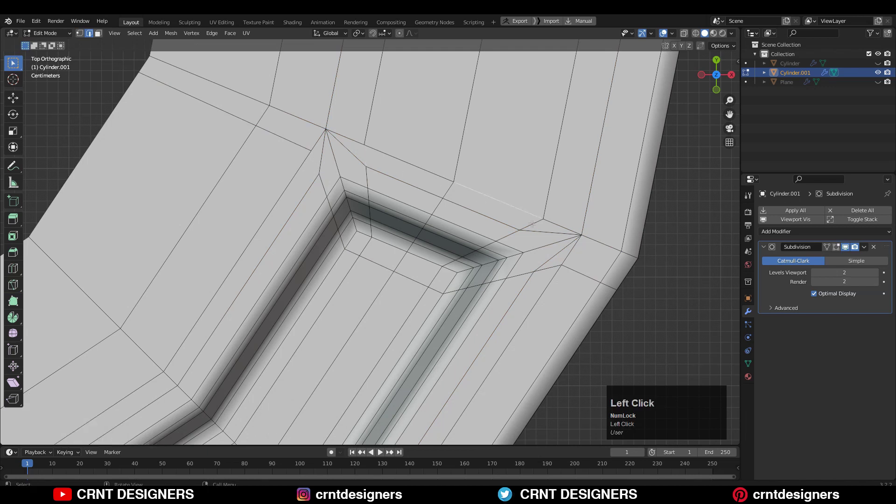
key("ctrl+x")
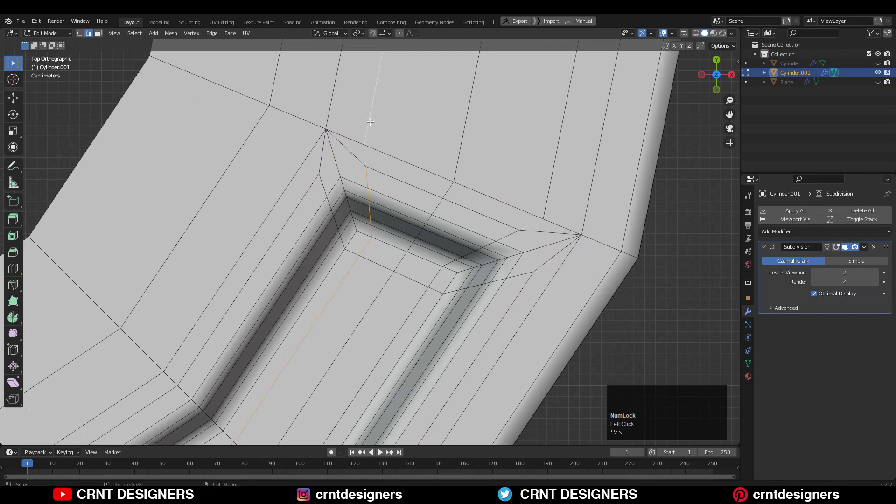
scroll(523, 175, "down", 5)
left_click(240, 262)
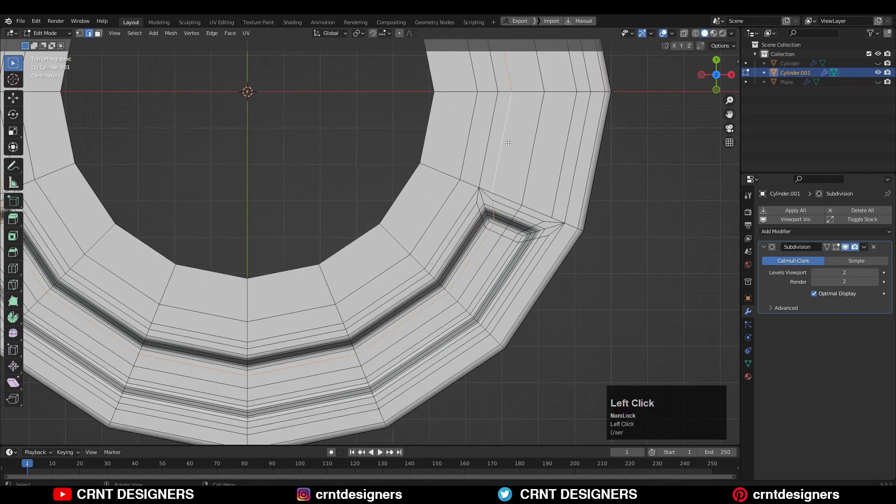
Symmetrize the whole mesh from +X to -X.
scroll(337, 211, "down", 3)
key("a")
left_click(171, 33)
left_click(205, 172)
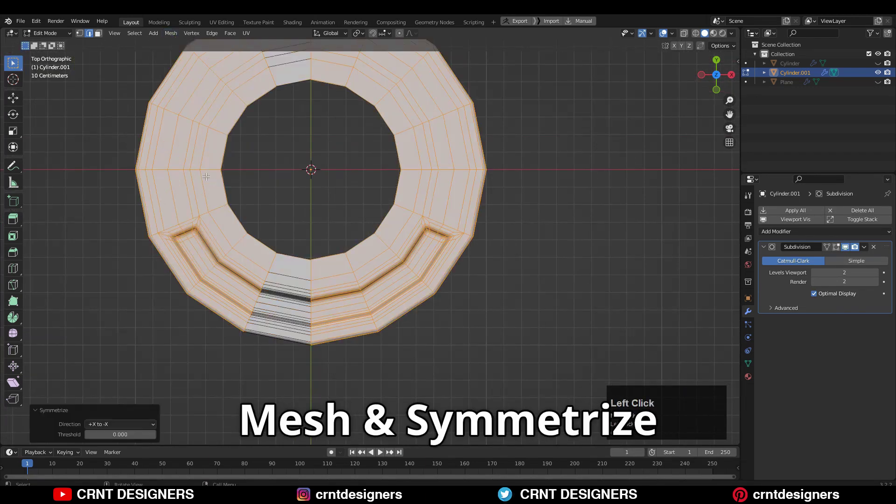
Dissolve the redundant edge loops running around the ring's top face from the groove's ends.
scroll(381, 203, "up", 3)
left_click(488, 167, "alt")
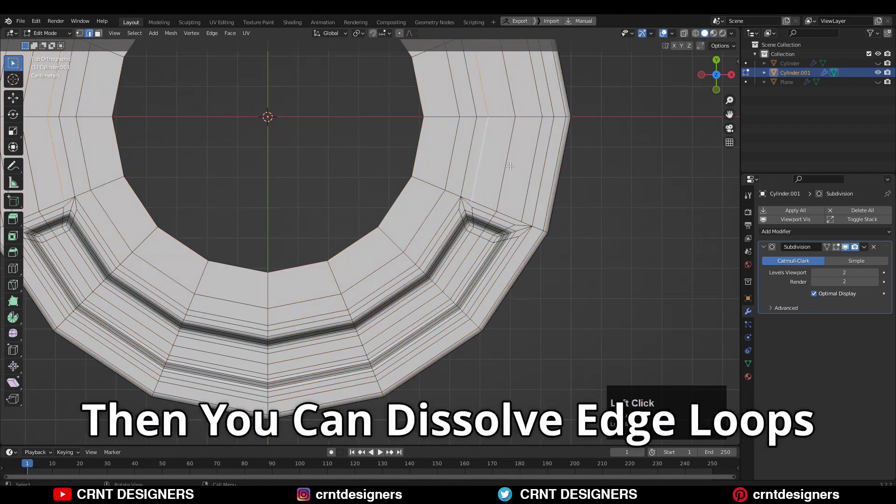
key("ctrl+x")
middle_click_drag(631, 204, 611, 164, "ctrl")
Select the face loop bordering the groove and examine the smoothed ring in Object Mode with viewport overlays hidden.
key("3")
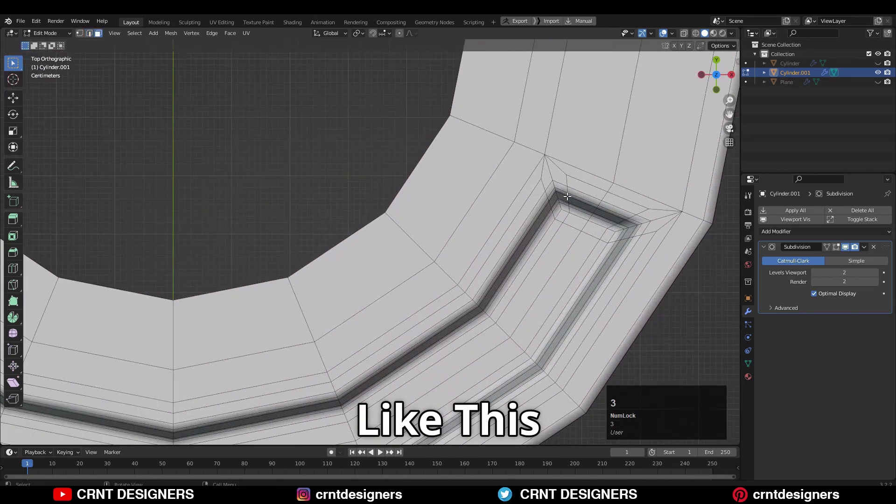
left_click(551, 176, "alt")
scroll(506, 203, "down", 6)
middle_click_drag(492, 206, 434, 224, "shift")
scroll(526, 192, "up", 1)
key("Tab")
left_click(661, 34)
scroll(444, 164, "down", 3)
scroll(434, 224, "up", 8)
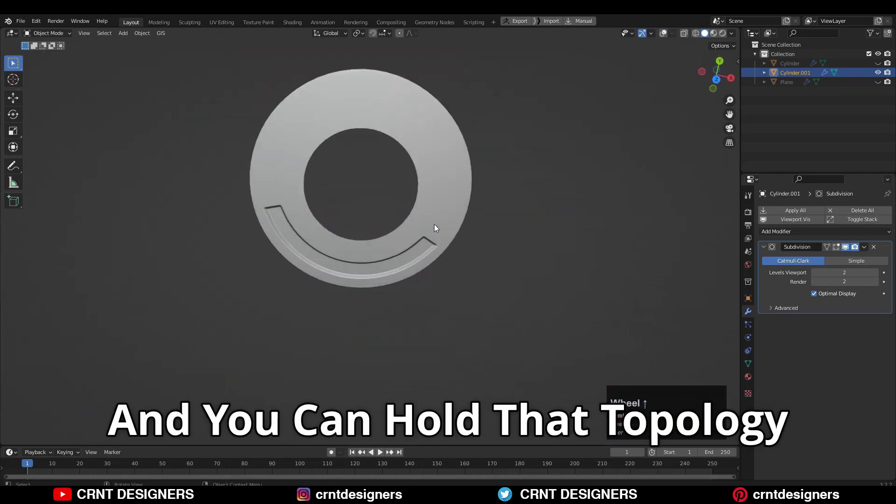
scroll(316, 218, "up", 5)
middle_click_drag(589, 228, 464, 193, "shift")
scroll(331, 166, "down", 5)
Compare the edit-mode topology with the smoothed result around the groove's end and along the ring's side wall.
key("Tab")
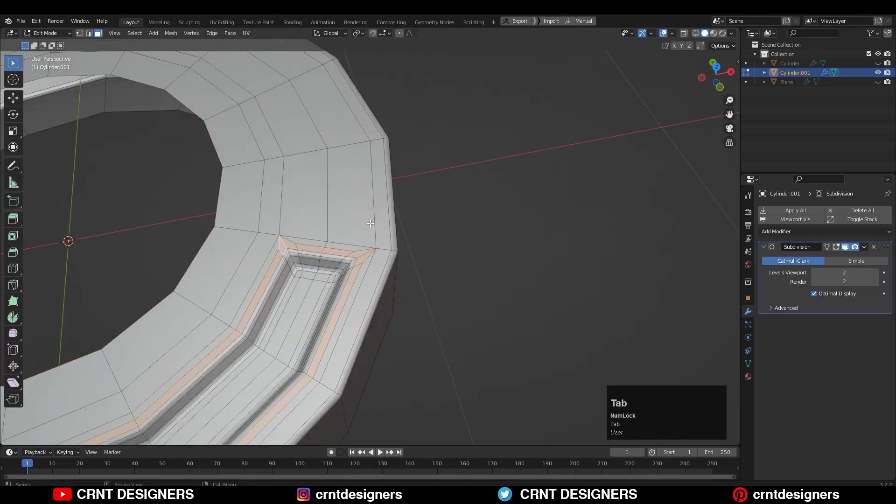
scroll(373, 233, "up", 2)
key("Tab")
middle_click_drag(387, 281, 381, 250)
scroll(464, 288, "down", 5)
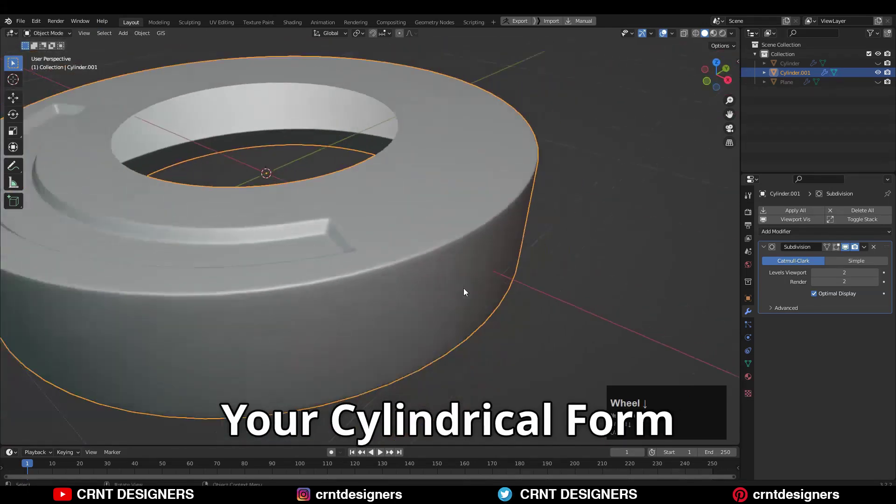
middle_click_drag(463, 287, 418, 212)
key("Tab")
middle_click_drag(431, 256, 396, 352)
middle_click_drag(397, 351, 318, 406)
middle_click_drag(318, 406, 366, 421, "shift")
scroll(420, 327, "up", 1)
Show the wireframe overlay and examine the edge-loop spacing around the groove's end from the top, in Object and Edit Mode.
key("Tab")
left_click(672, 33)
left_click(615, 192)
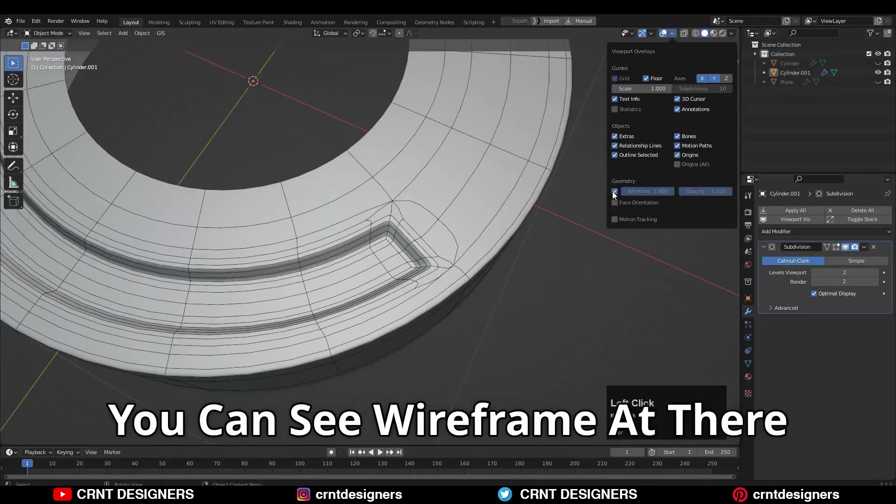
scroll(458, 261, "up", 5)
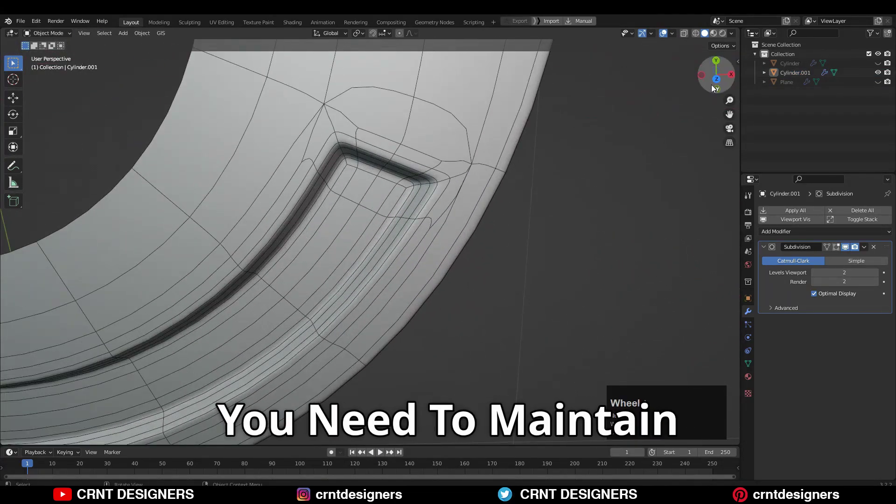
left_click(716, 80)
scroll(467, 210, "up", 4)
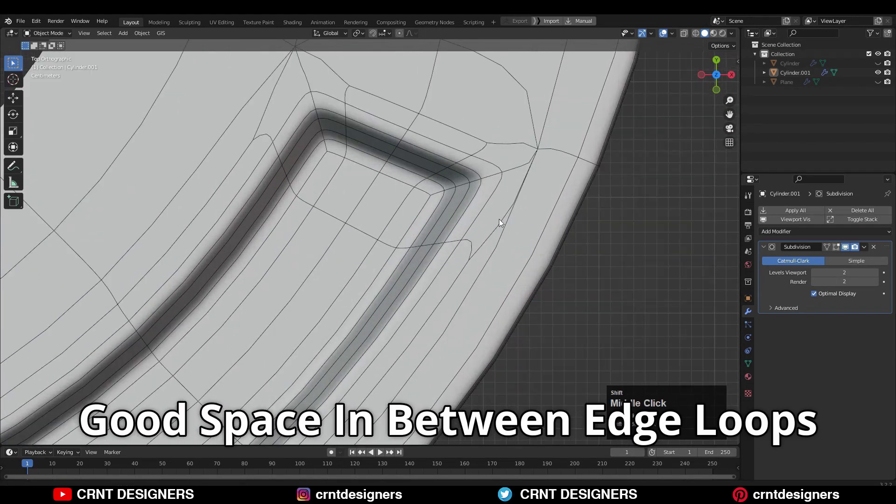
key("Tab")
key("Tab")
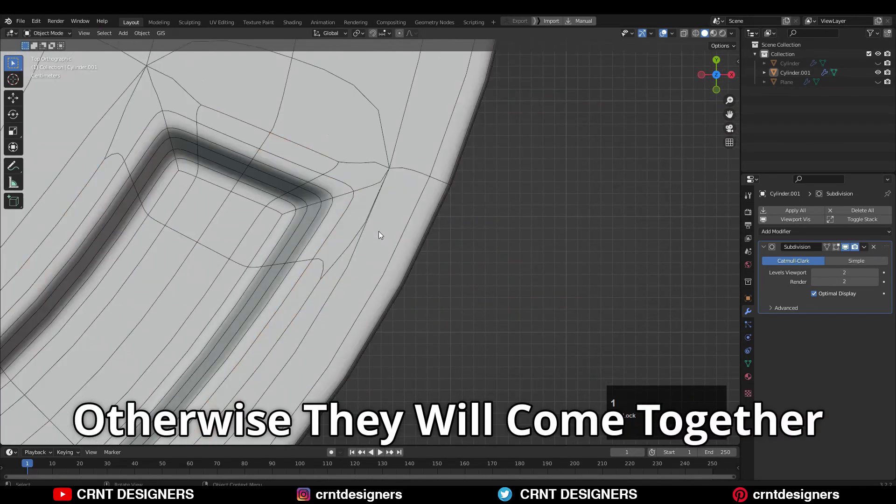
left_click(379, 231)
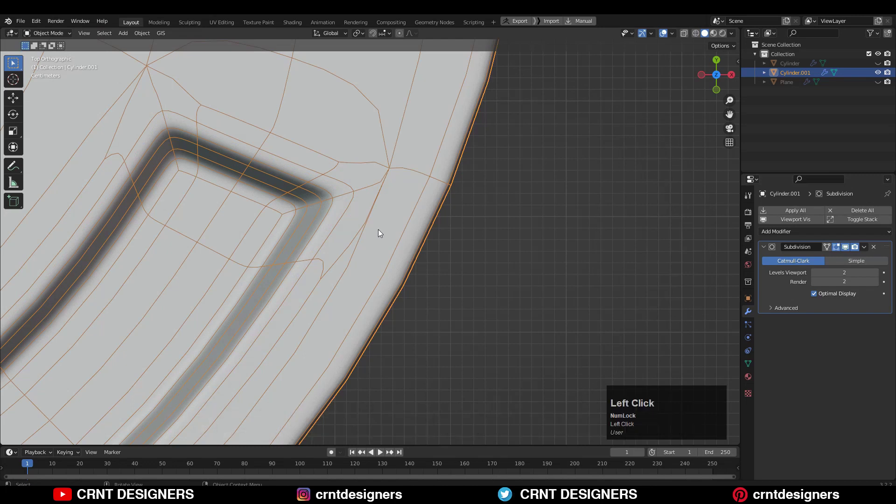
key("Tab")
Turn off the wireframe overlay, return to Object Mode and deselect the cylinder.
left_click(672, 33)
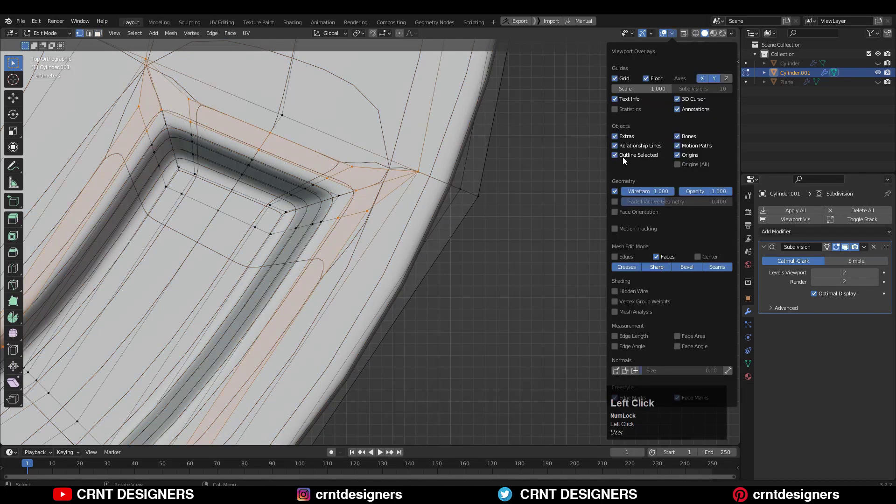
left_click(616, 192)
left_click(616, 191)
left_click(615, 192)
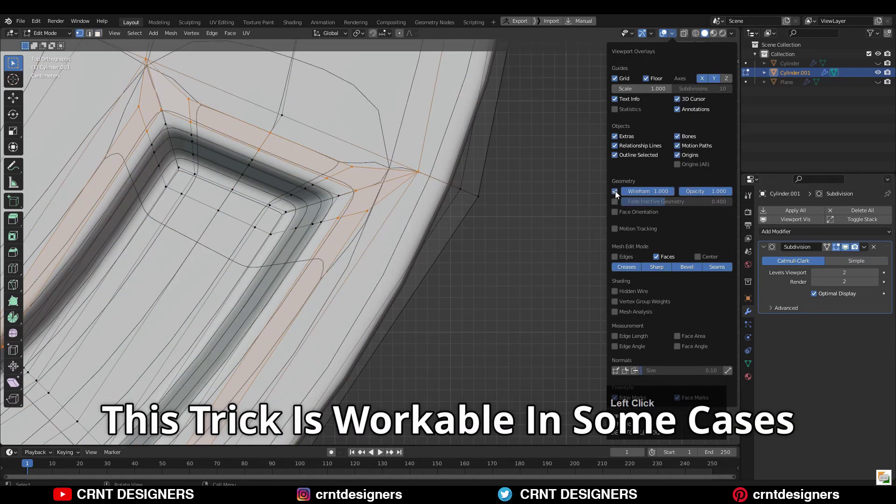
left_click(616, 192)
key("Tab")
left_click(469, 226)
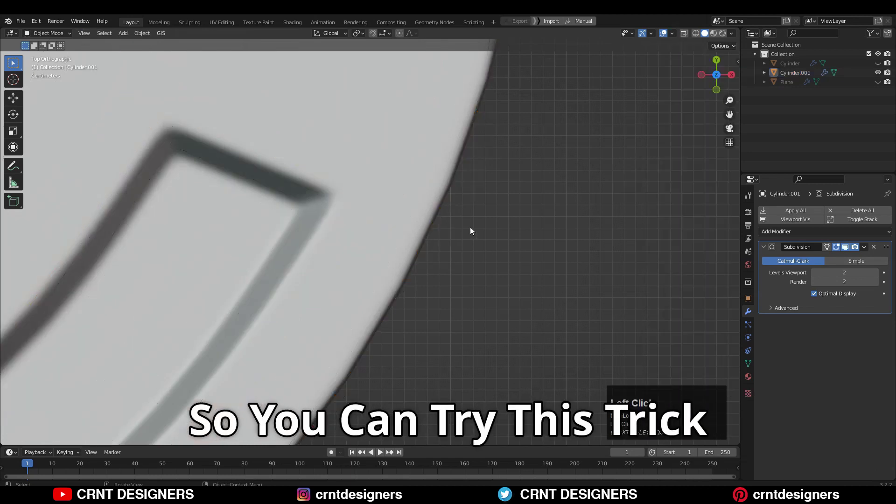